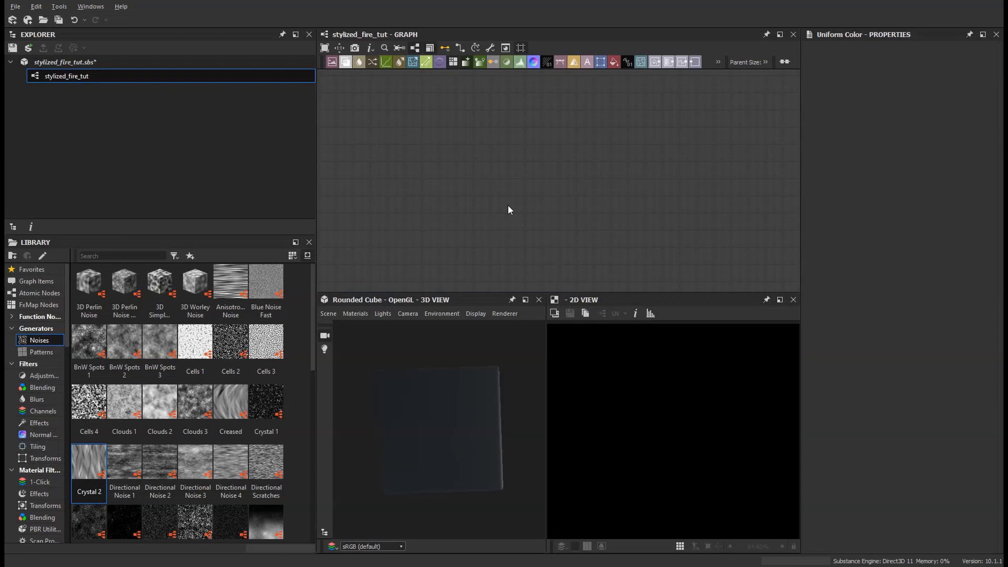
Step: Add a Directional Warp node to the empty graph
key(space)
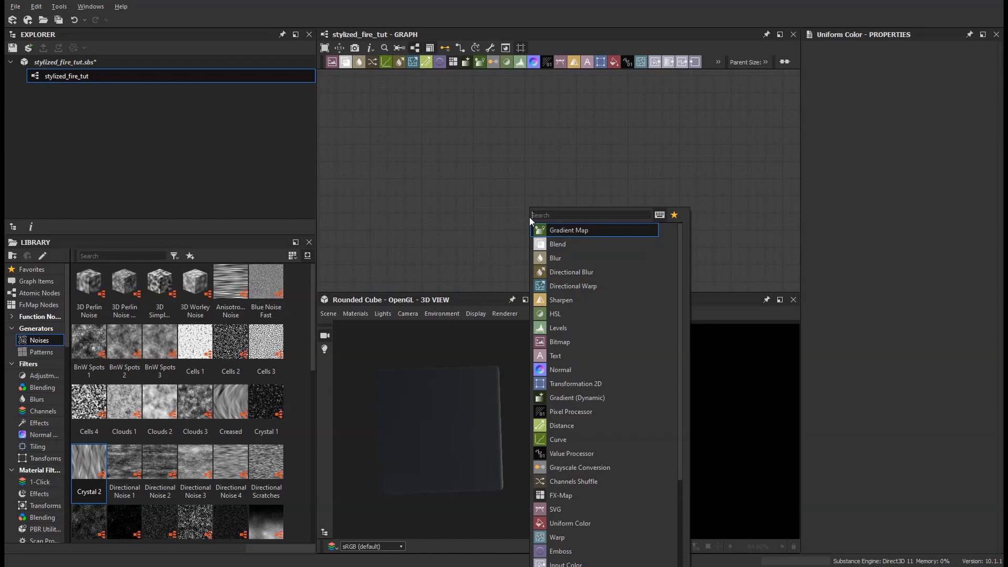
key(Escape)
key(space)
text(warp)
key(BackSpace)
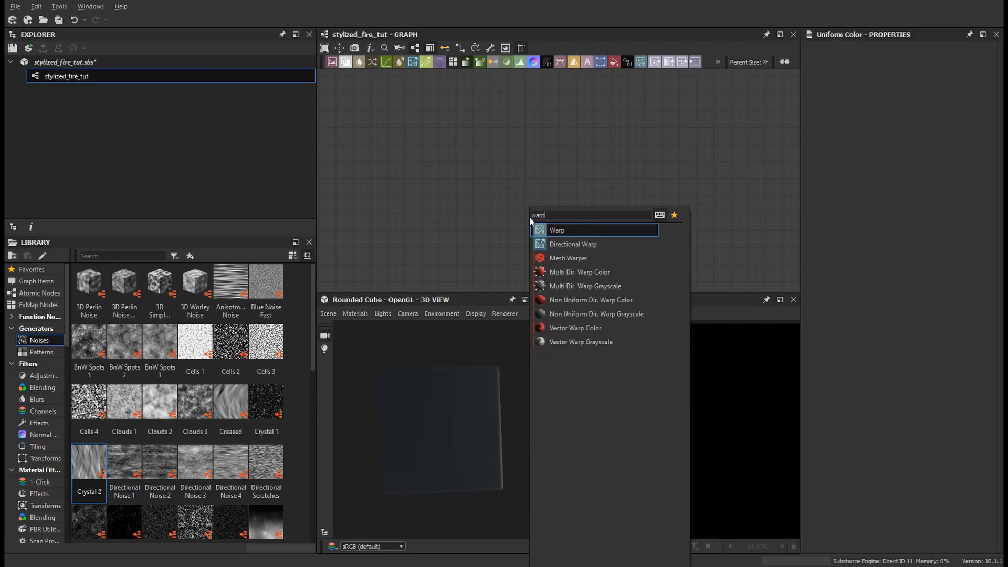
key(Down)
key(Return)
drag(540, 251, 644, 199)
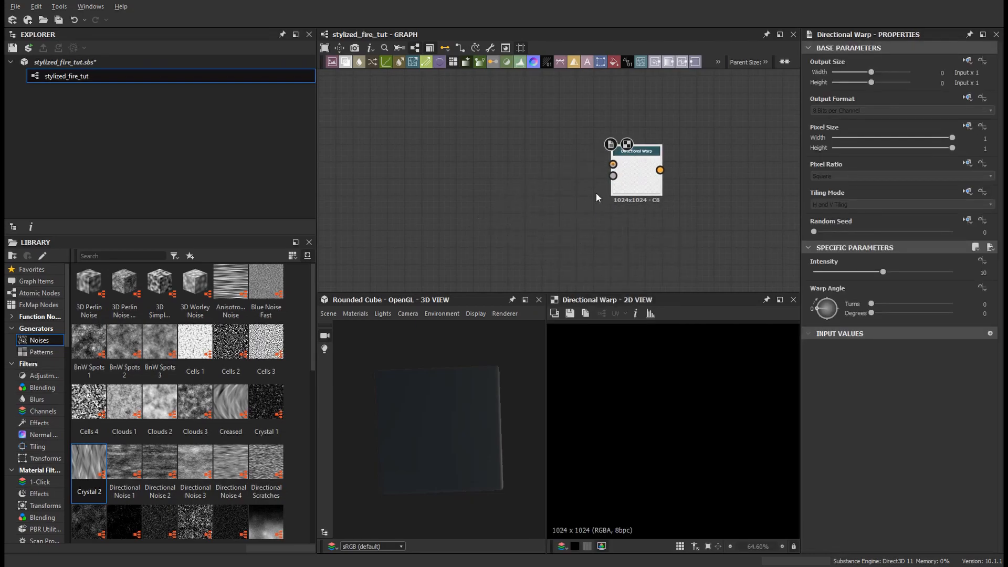
Step: Add a Polygon 2 node to the graph
key(space)
text(pooly)
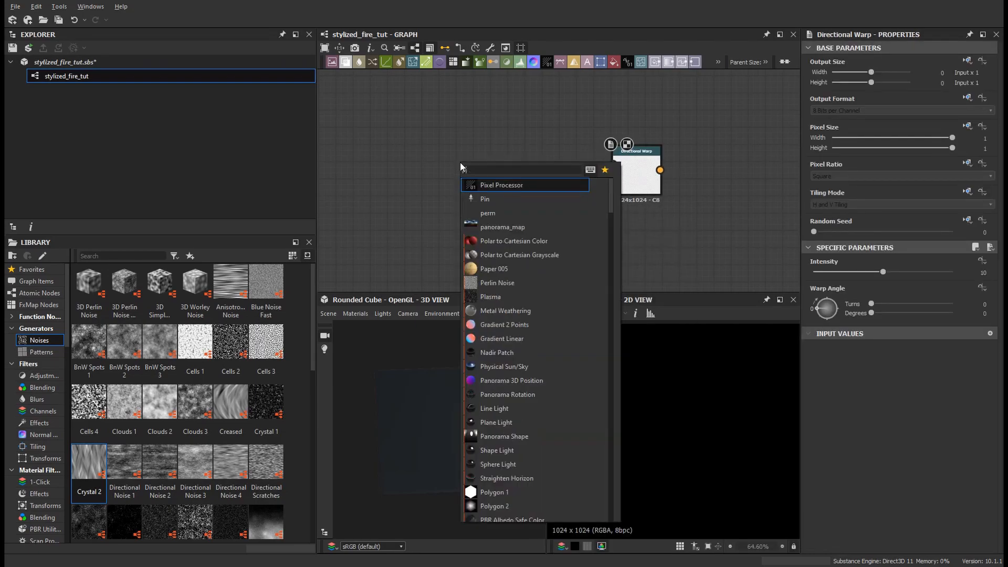
key(BackSpace)
key(BackSpace)
key(BackSpace)
text(ly)
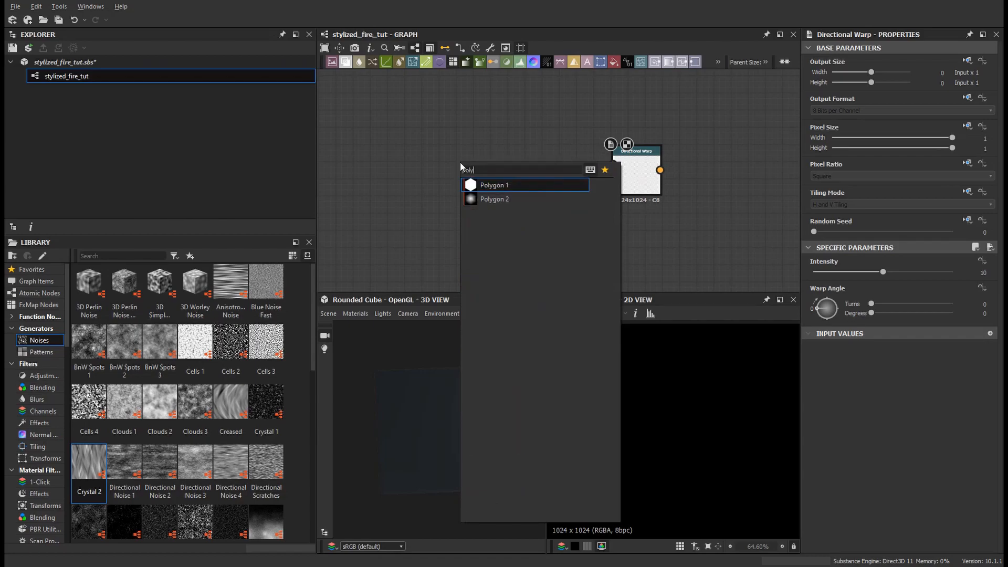
key(Down)
key(Return)
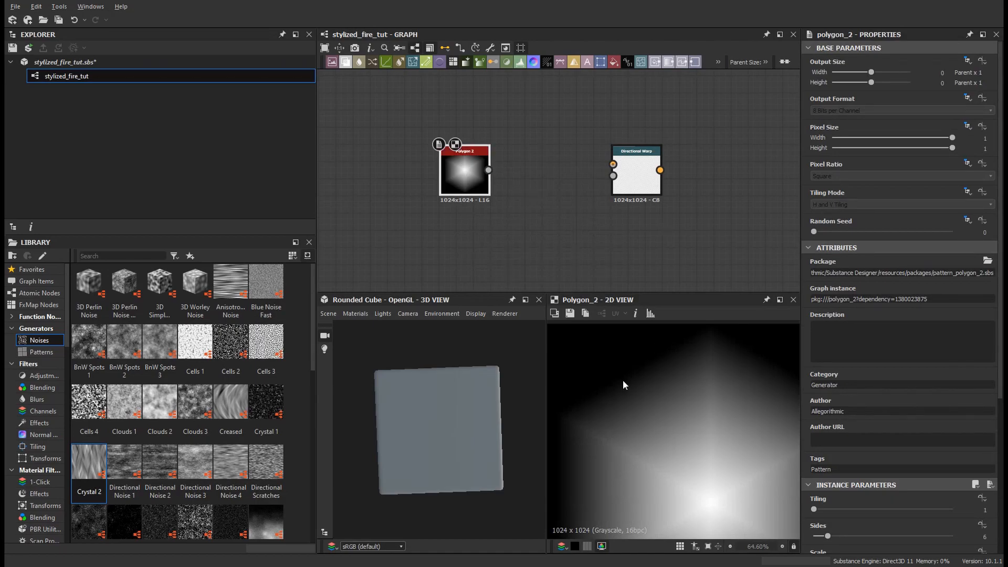
Step: Switch the 3D view's preview mesh to Plane
scroll(623, 385, down, 5)
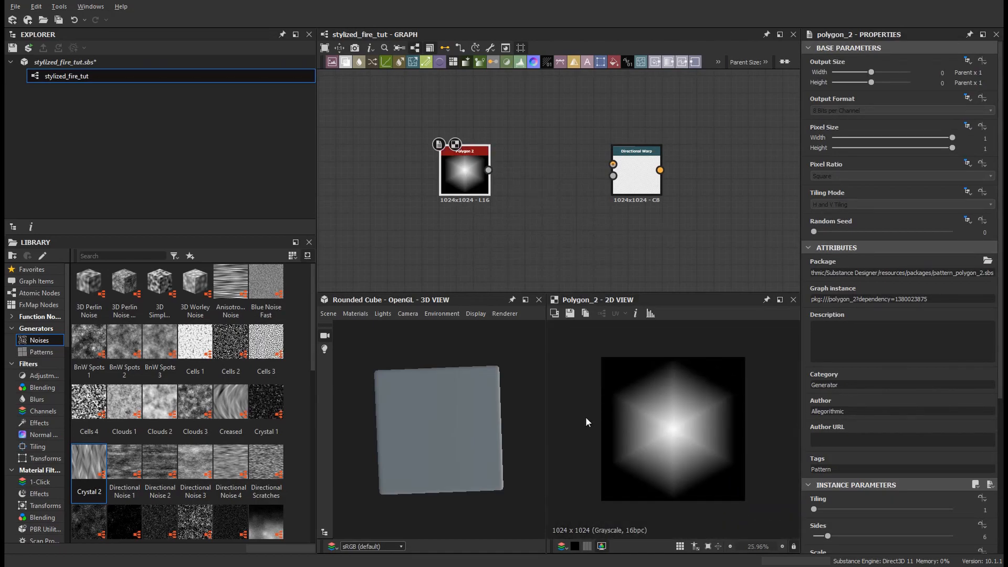
click(328, 314)
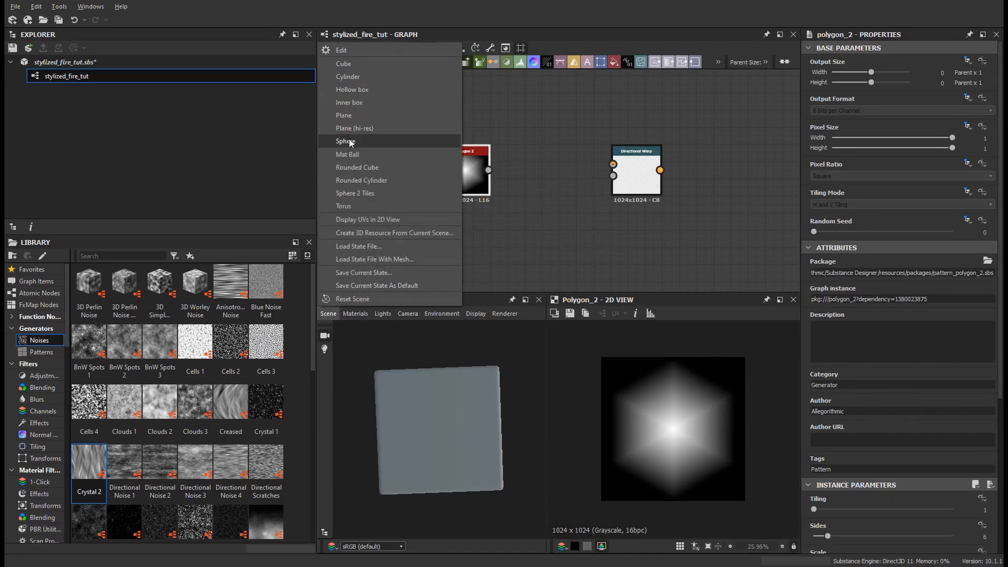
click(346, 117)
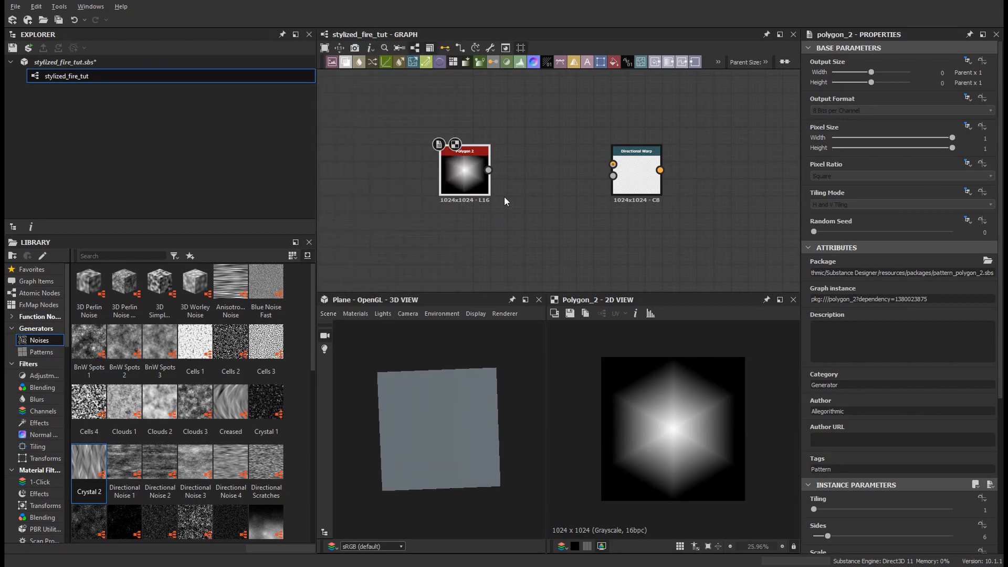
Step: Add an Output node to the right of the Directional Warp
middle_drag(737, 215, 670, 212)
click(709, 189)
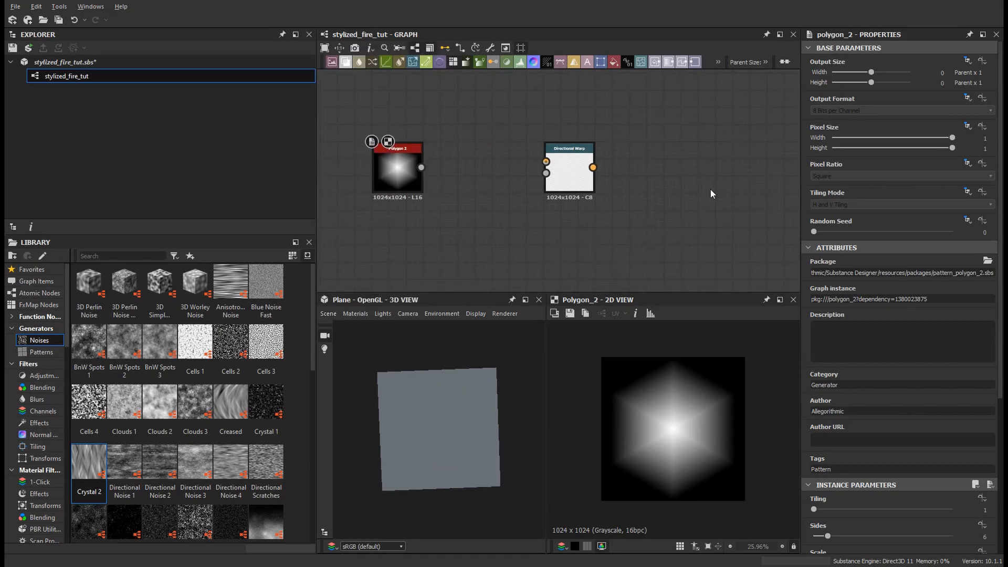
key(space)
text(output)
key(Return)
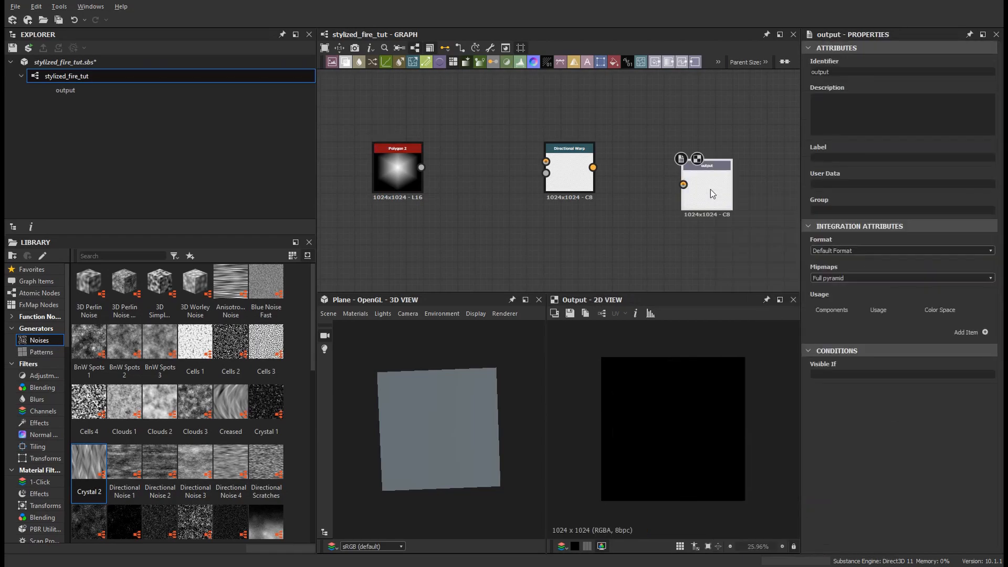
Step: Add a usage item to the output and set its usage to baseColor
click(985, 331)
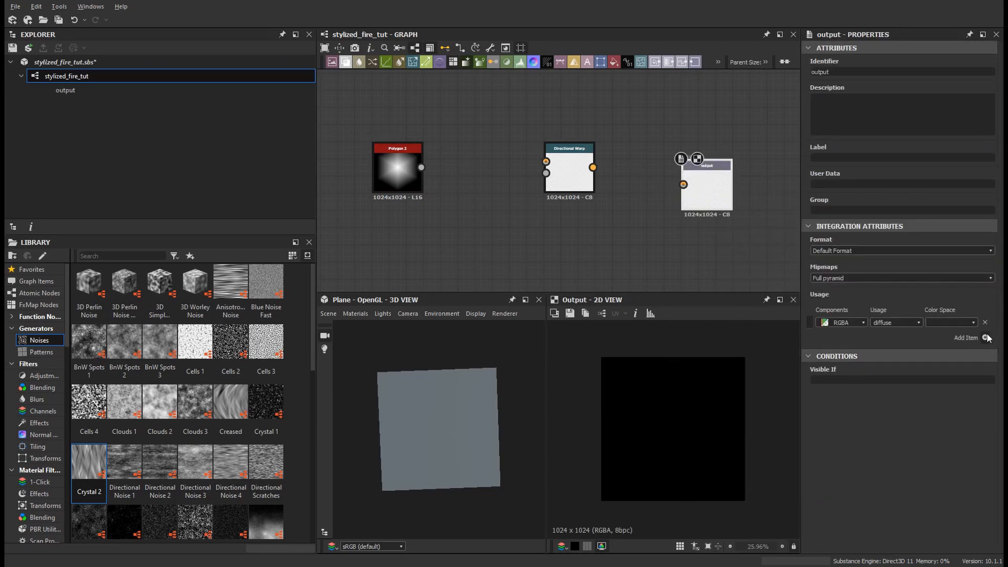
click(919, 322)
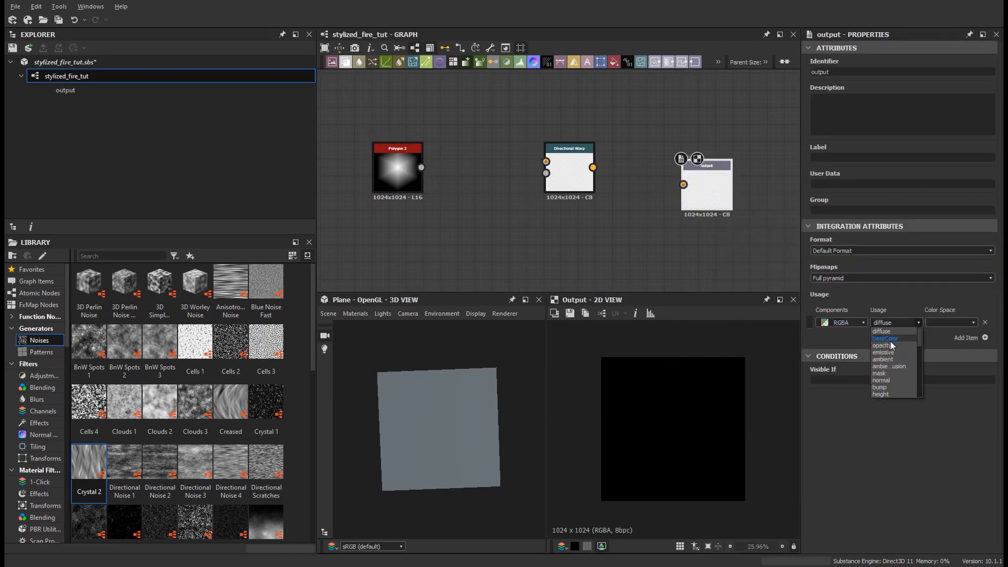
click(887, 341)
Step: View the graph outputs in the 3D view
right_click(745, 254)
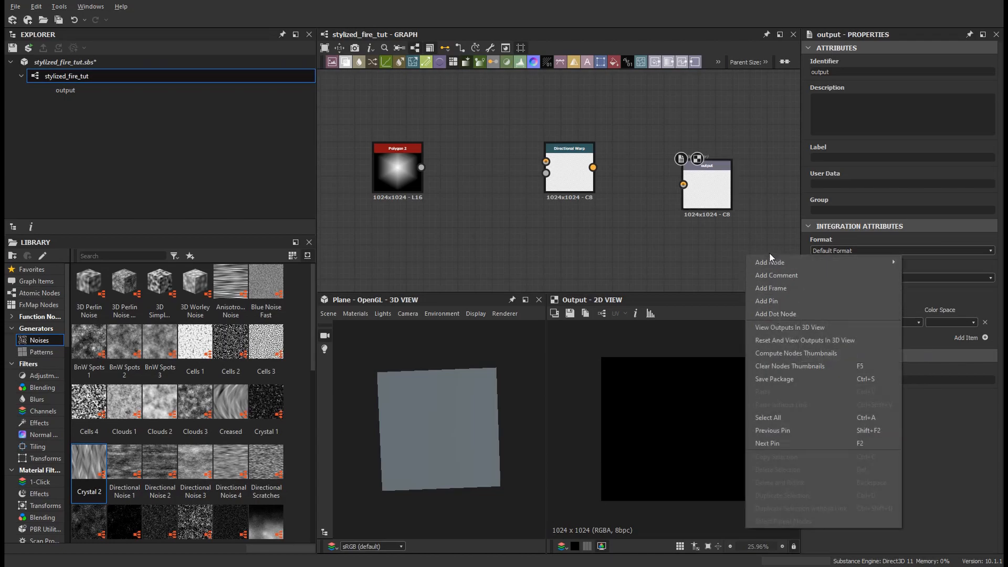
click(766, 327)
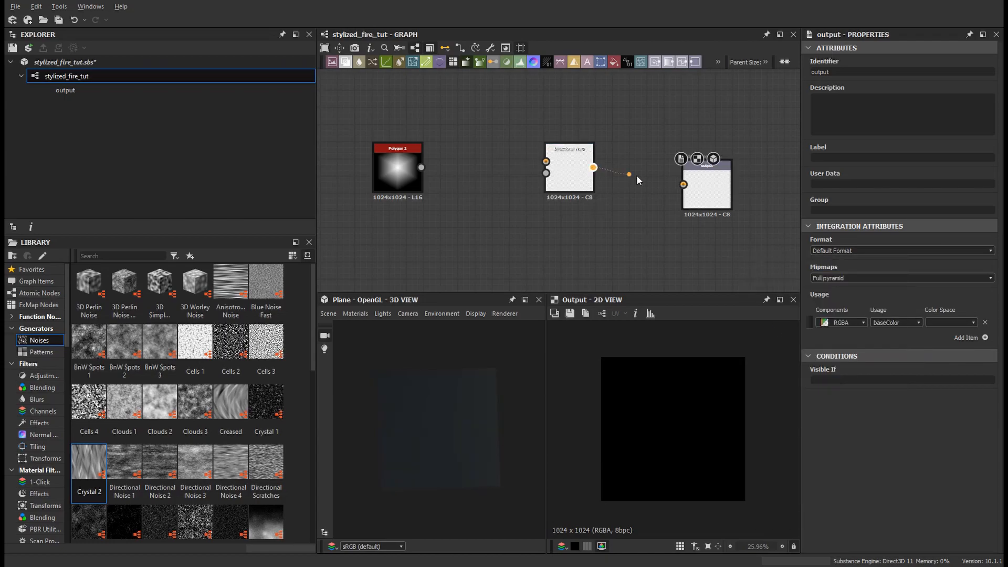
Step: Connect Polygon 2 into the Directional Warp and the Directional Warp into the Output
drag(593, 167, 683, 184)
drag(421, 167, 545, 161)
middle_drag(501, 232, 553, 228)
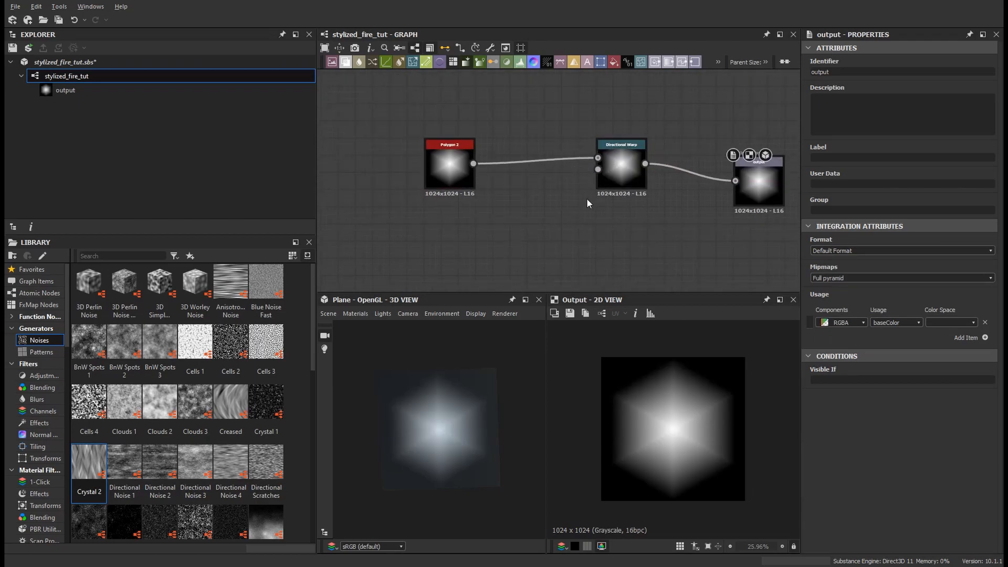
Step: Add a Gradient Linear 1 node below the Polygon 2
key(space)
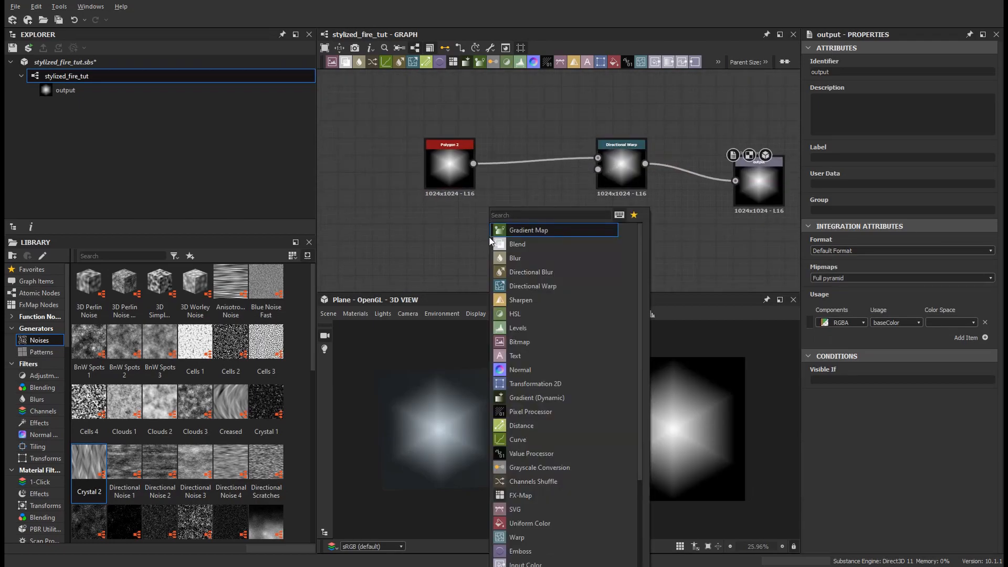
text(grad)
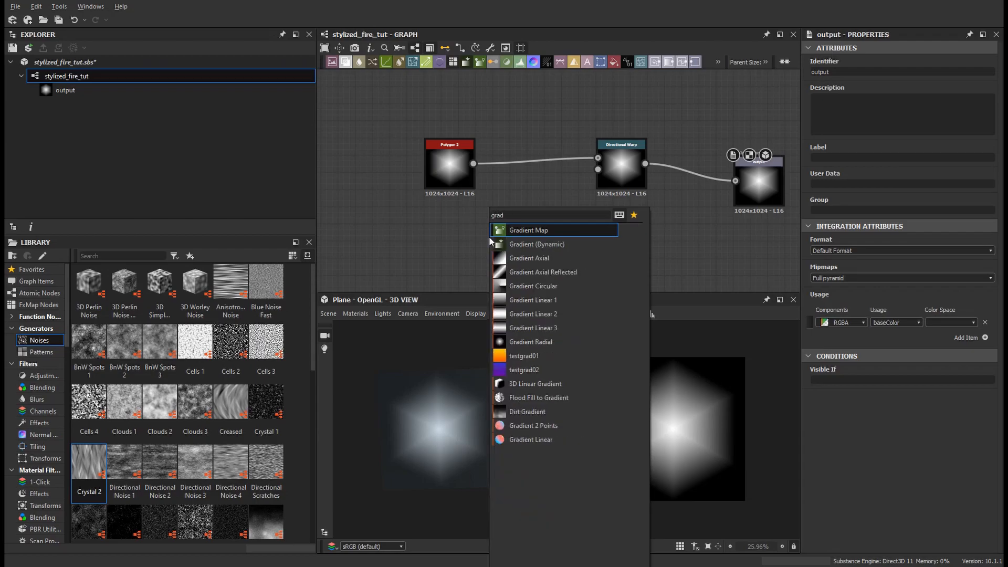
key(Down)
key(Down)
key(Down)
key(Down)
key(Down)
key(Down)
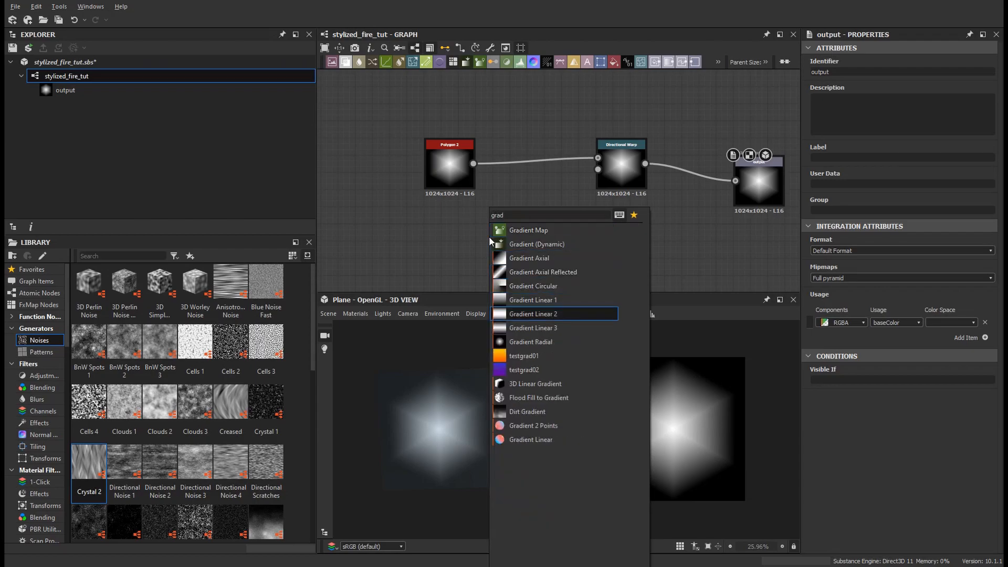
key(Down)
key(Up)
key(Up)
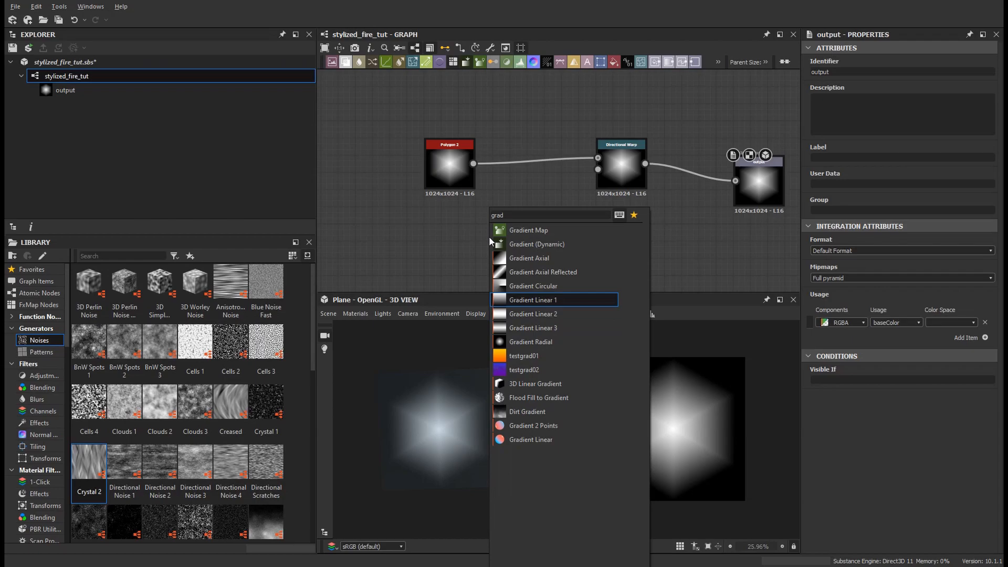
key(Return)
right_click(549, 245)
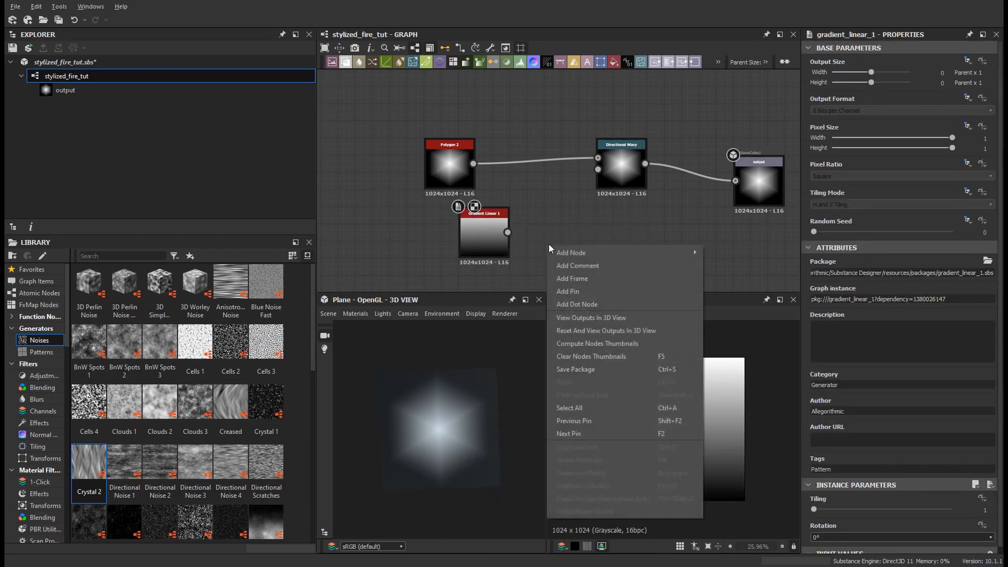
key(Escape)
Step: Add a Uniform Color node set to Grayscale mode with a white output color
key(space)
text(unif)
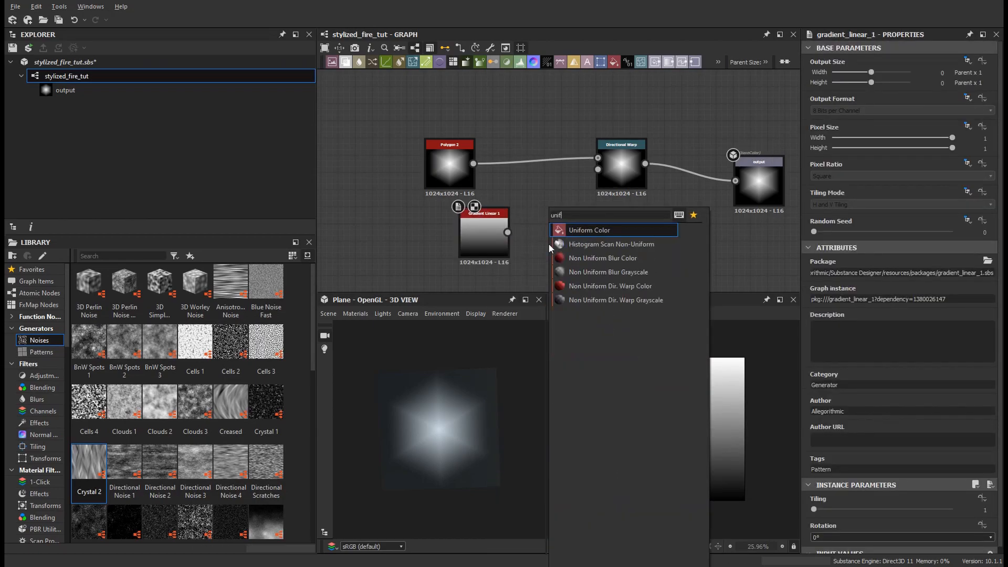
key(Return)
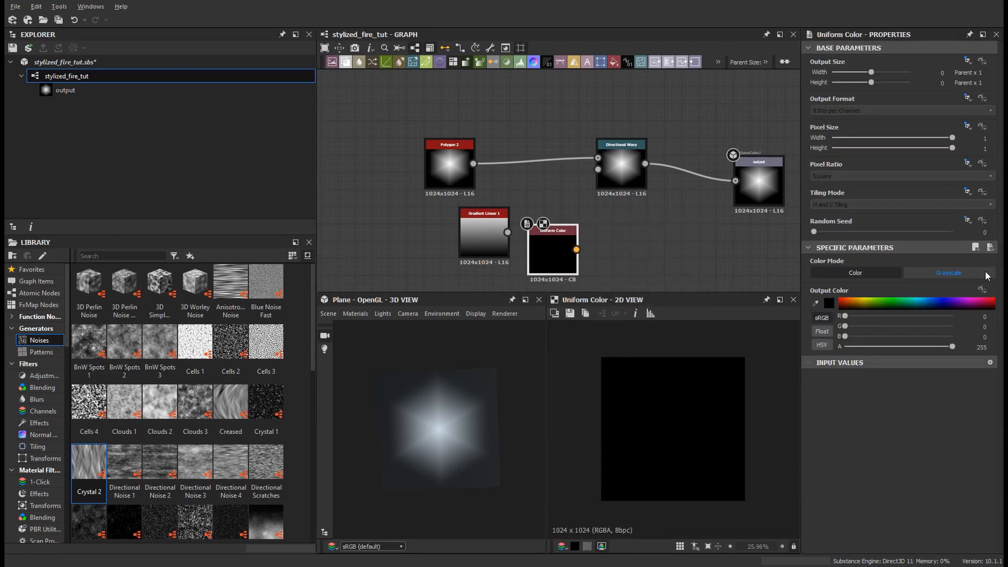
click(985, 272)
middle_drag(597, 248, 595, 218)
drag(546, 197, 519, 241)
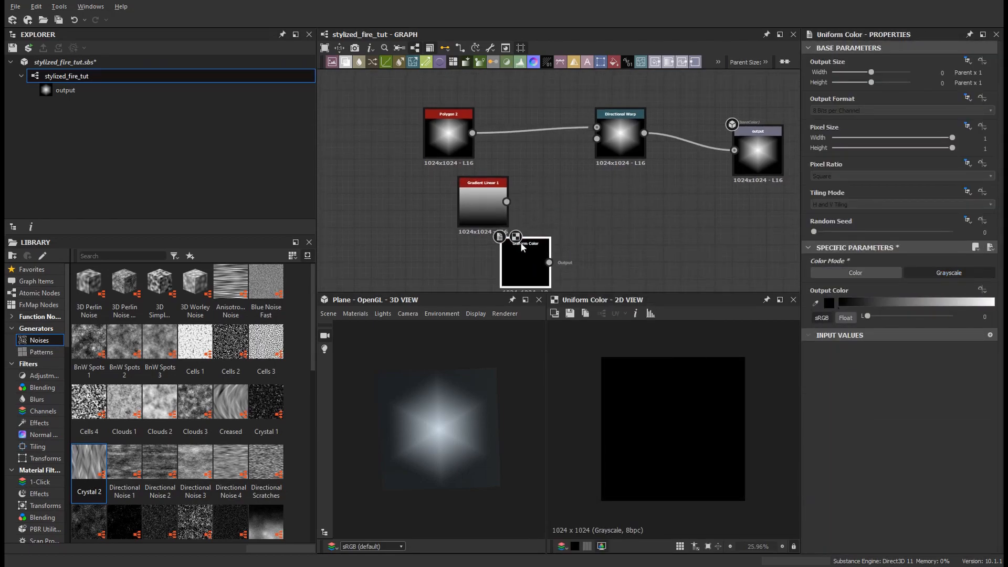
click(993, 303)
Step: Connect the Uniform Color into the Directional Warp's second input and set intensity to about 13 and warp angle to 491 degrees
drag(615, 166, 602, 142)
click(617, 141)
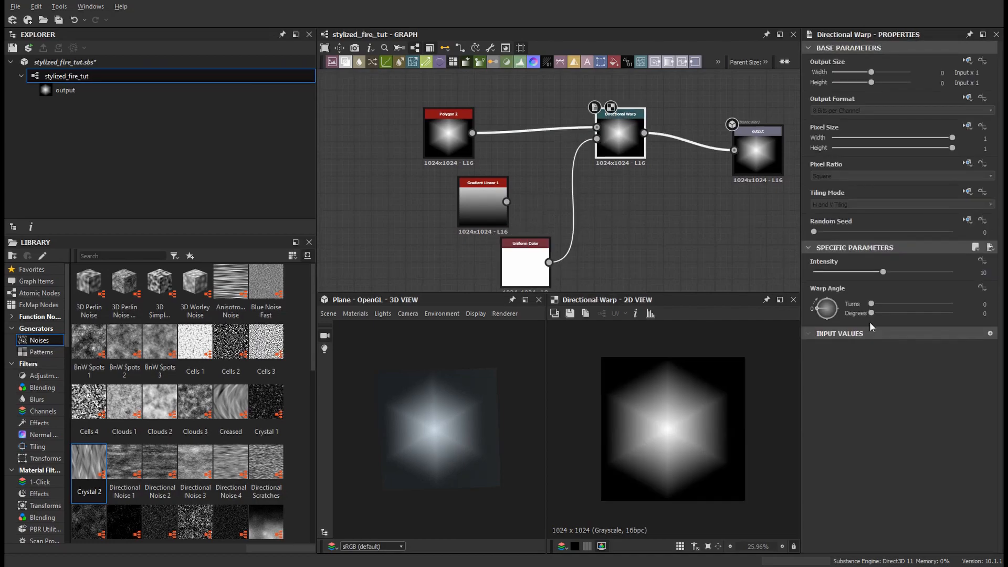
drag(882, 272, 902, 272)
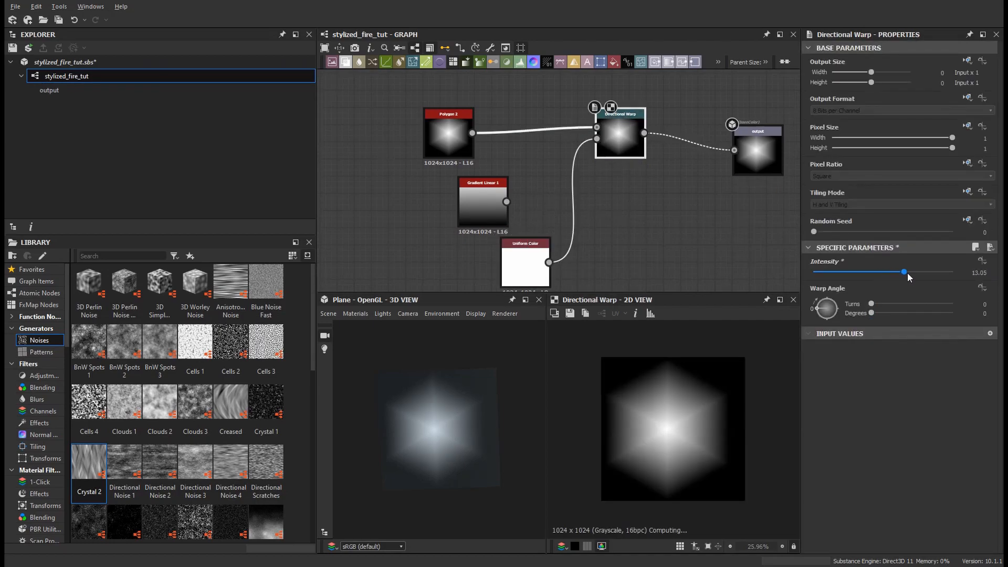
mouse_move(826, 309)
mouse_down()
mouse_move(839, 295)
mouse_move(843, 318)
mouse_move(802, 329)
mouse_move(796, 301)
mouse_move(816, 287)
mouse_move(832, 293)
mouse_up()
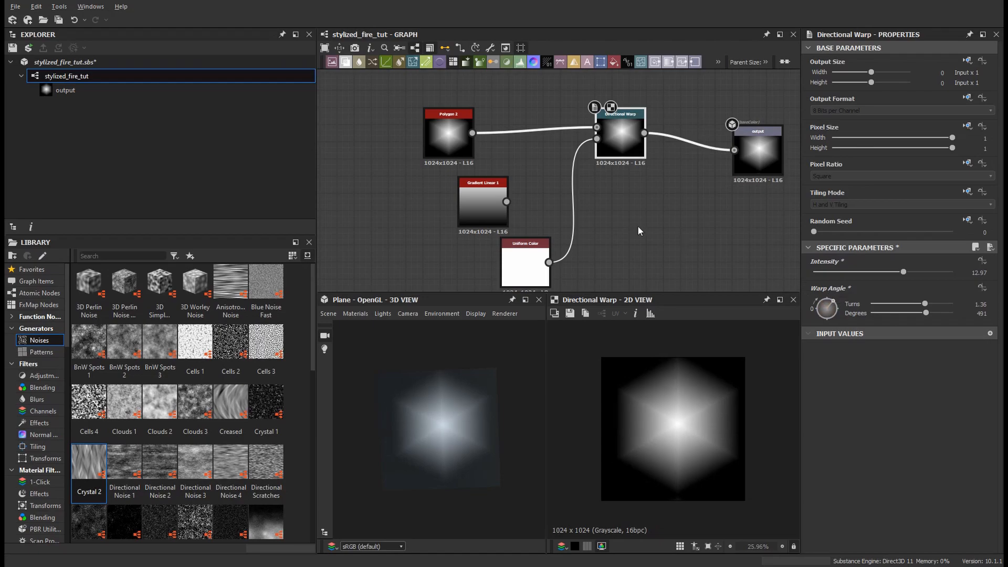
Step: Connect Gradient Linear 1 into the Directional Warp's second input instead of the Uniform Color
drag(506, 202, 597, 139)
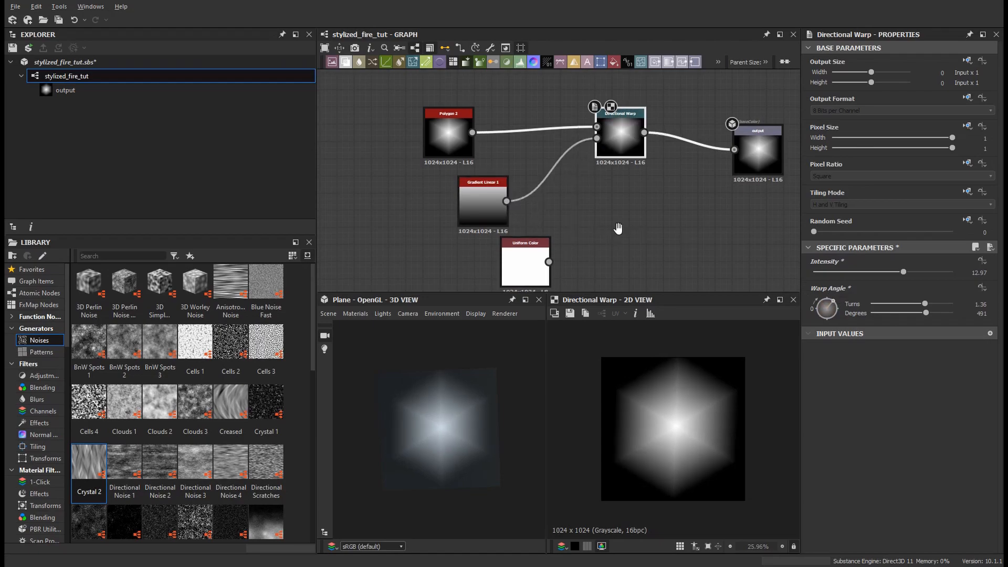
middle_drag(617, 230, 627, 210)
drag(830, 302, 808, 276)
mouse_move(602, 198)
middle_down()
mouse_move(635, 194)
mouse_move(602, 203)
middle_up()
Step: Set the Gradient Linear 1 rotation to 180°
scroll(640, 209, down, 2)
click(518, 195)
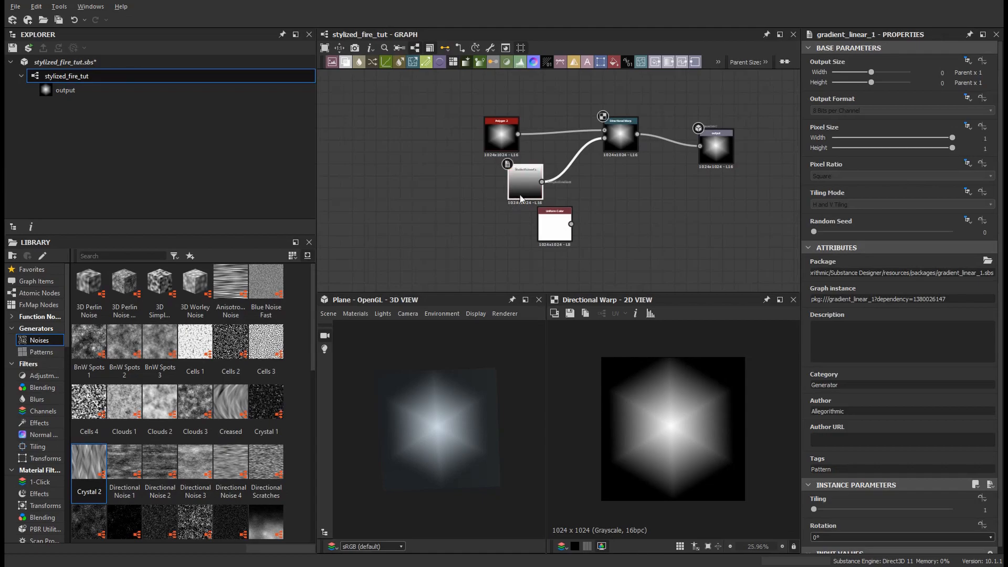
click(833, 537)
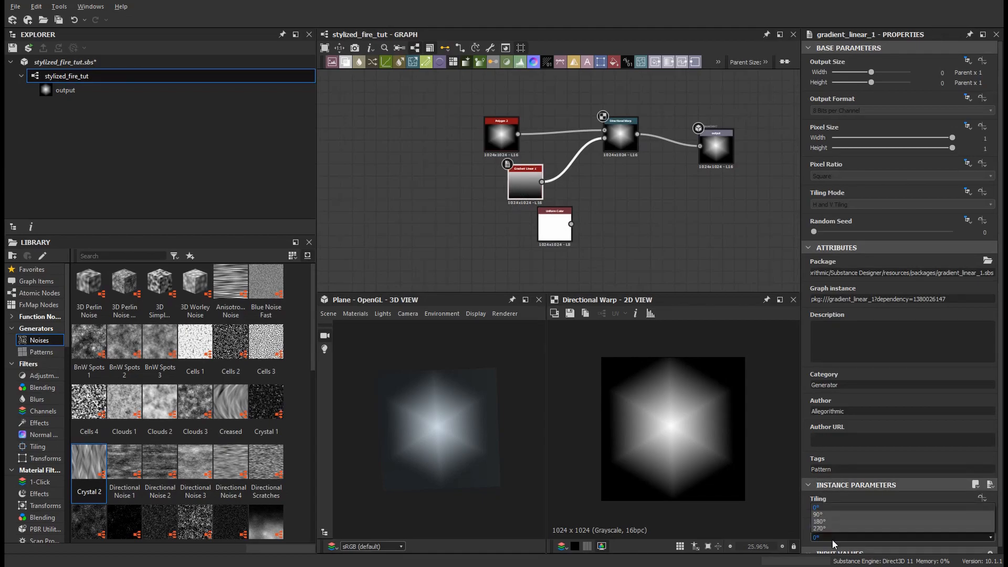
click(832, 518)
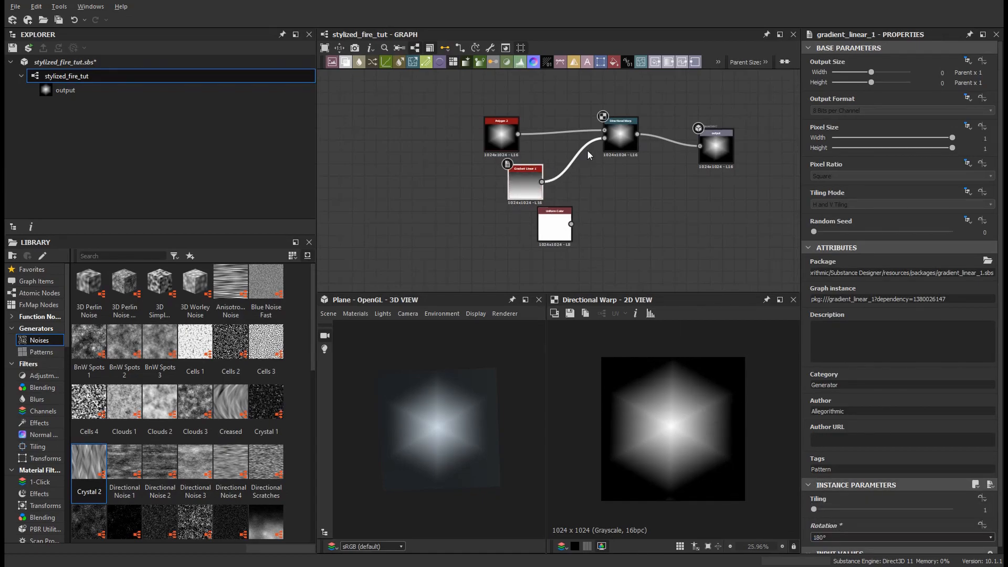
Step: Insert a Histogram Scan node between Polygon 2 and the Directional Warp and set its Position to 0.42
middle_drag(565, 175, 598, 168)
drag(533, 131, 414, 131)
click(489, 152)
key(space)
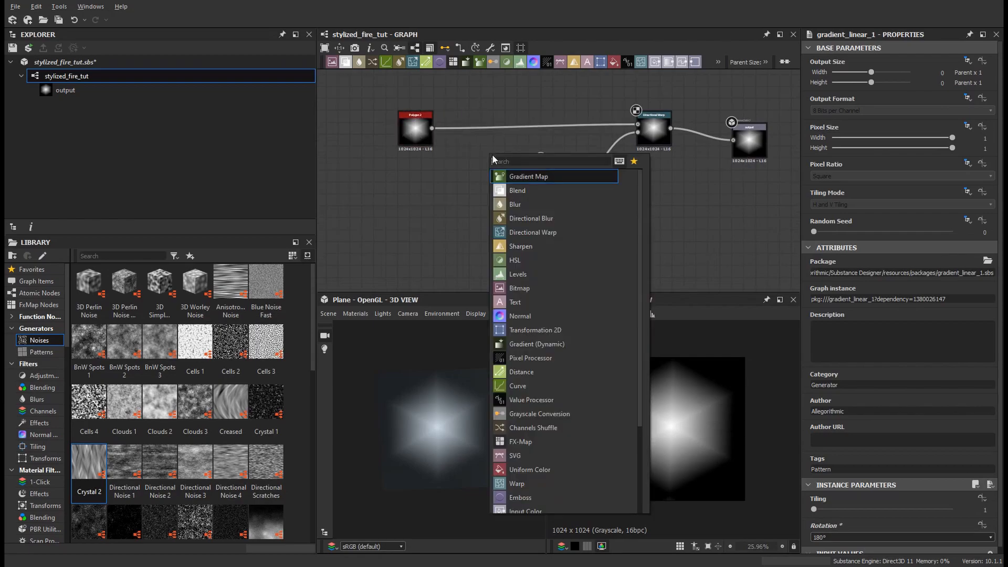
text(scan)
key(BackSpace)
key(BackSpace)
key(BackSpace)
key(BackSpace)
text(hist)
key(Down)
key(Return)
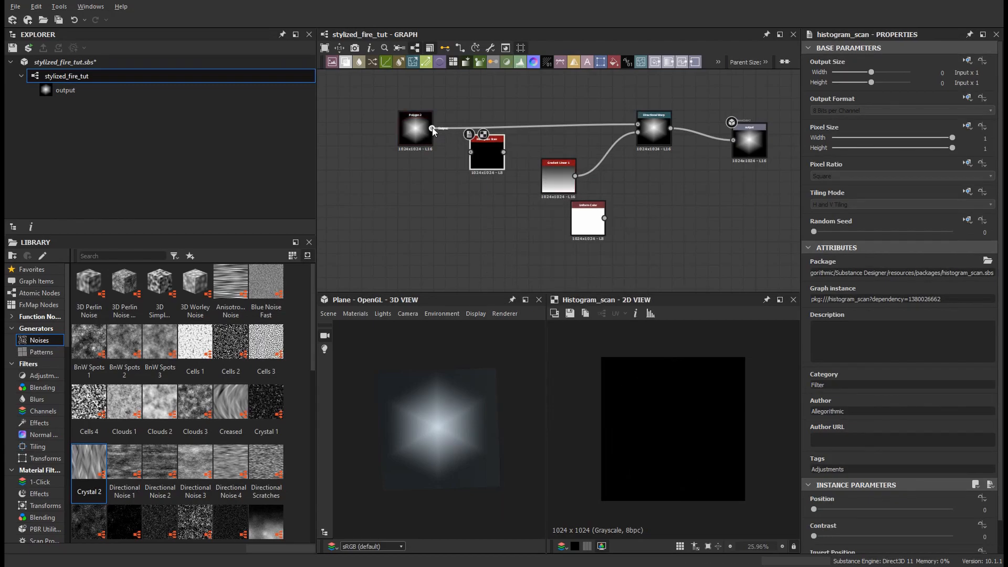
drag(483, 160, 483, 112)
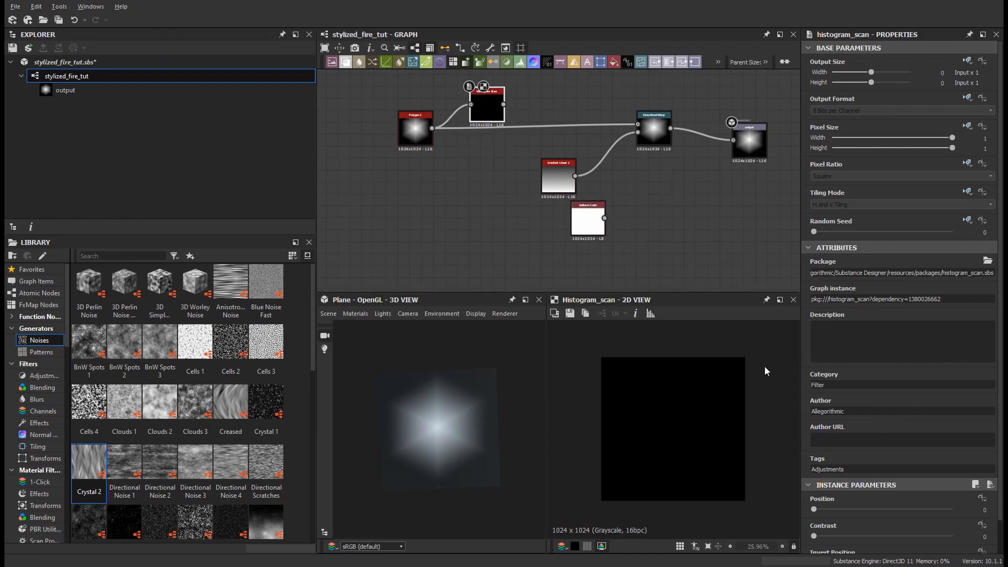
drag(814, 513, 871, 510)
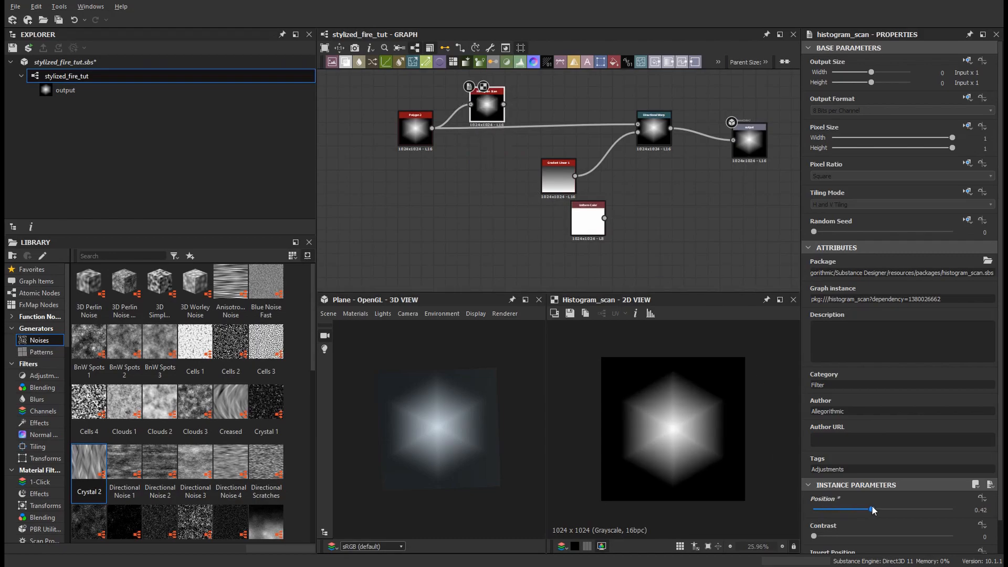
Step: Set the Histogram Scan's Position to 0.94 and Contrast to 0.96
drag(831, 536, 946, 535)
drag(871, 509, 944, 520)
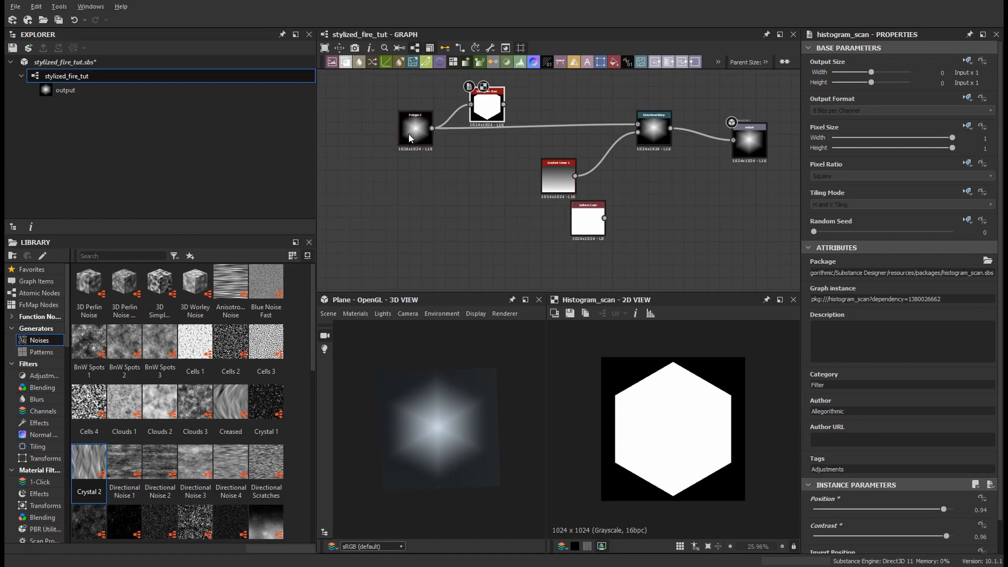
Step: Duplicate the Histogram Scan fed by Polygon 2 and set the copy's Position to 0.6 and Contrast to 0.98
key(ctrl+c)
key(ctrl+v)
drag(561, 185, 487, 169)
double_click(487, 169)
mouse_move(906, 508)
mouse_down()
mouse_move(874, 514)
mouse_move(914, 513)
mouse_move(895, 513)
mouse_up()
drag(945, 536, 949, 536)
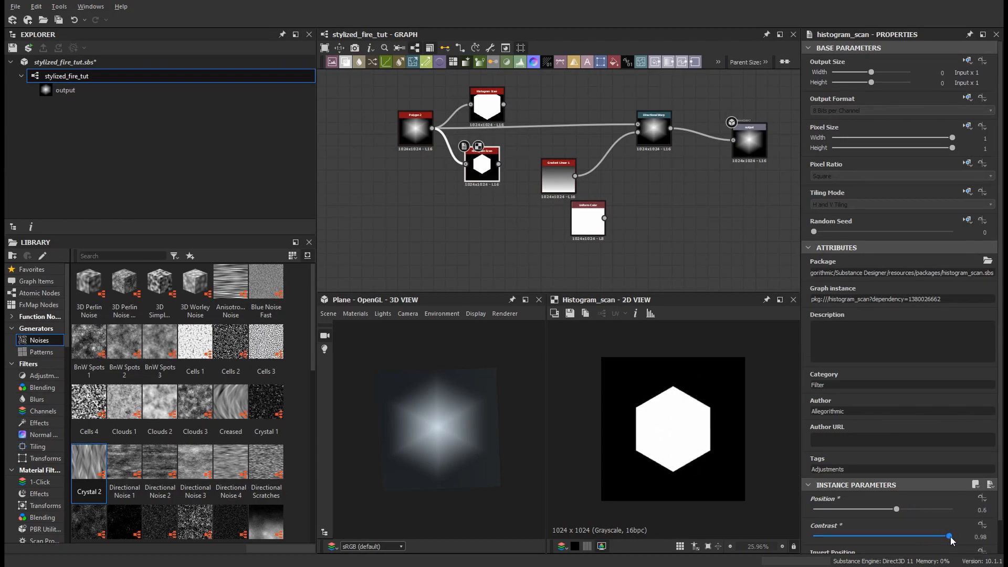
middle_drag(616, 159, 595, 208)
click(511, 132)
key(space)
text(gga)
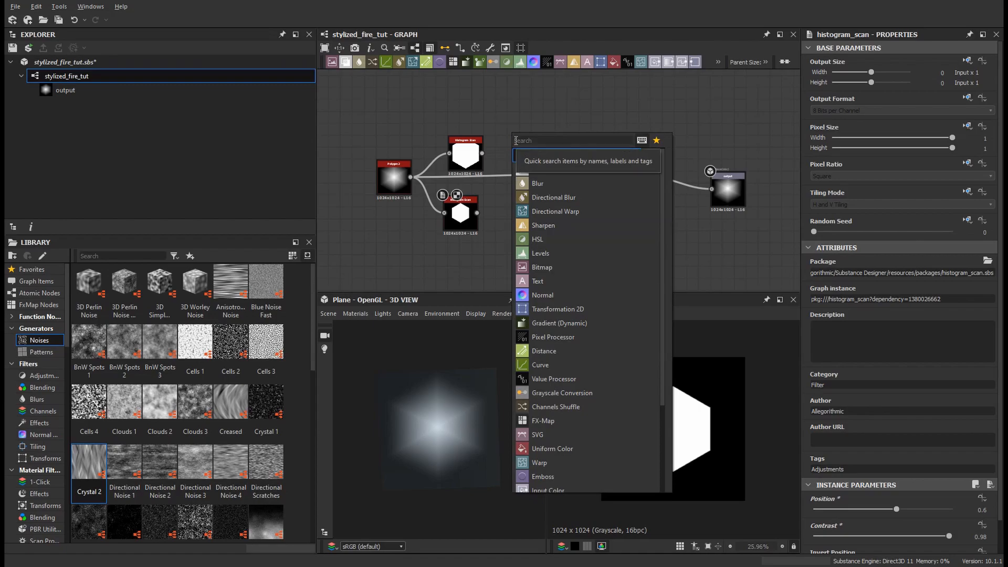
text(a m)
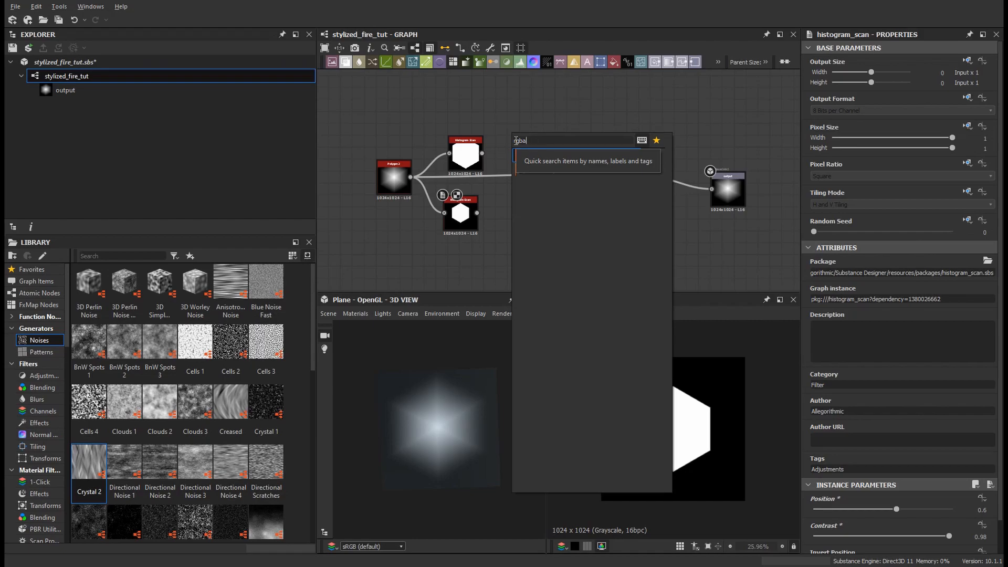
key(Escape)
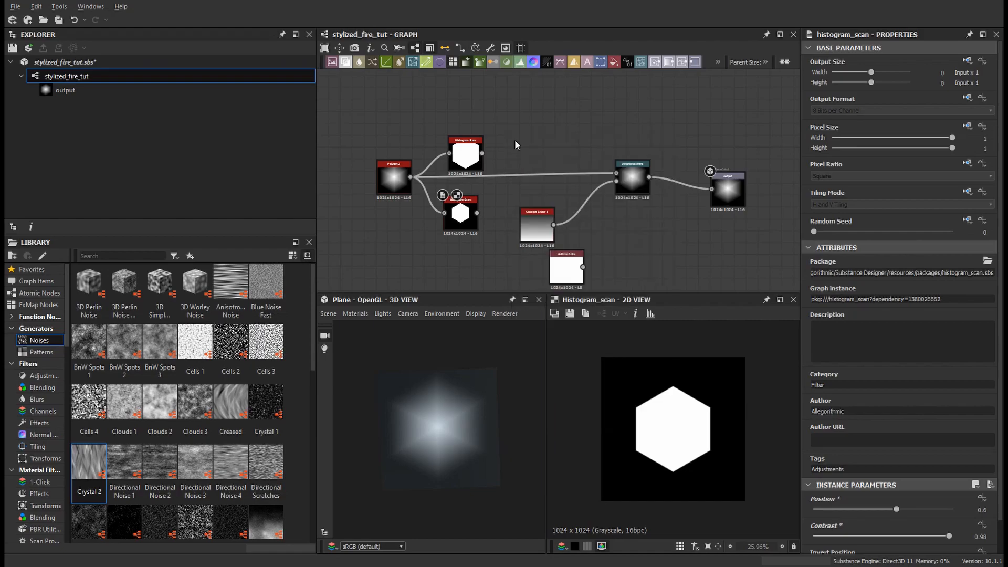
scroll(580, 178, down, 2)
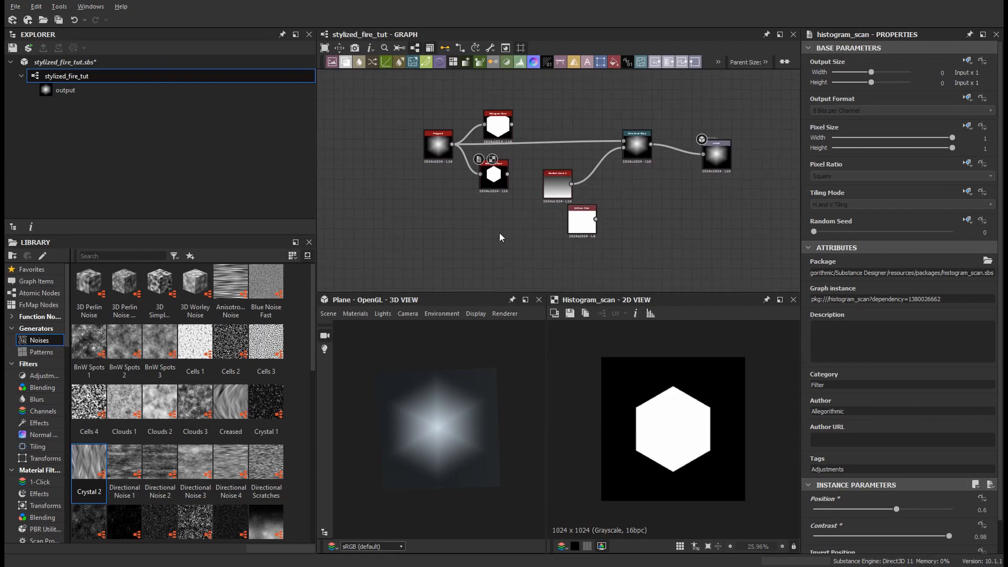
key(space)
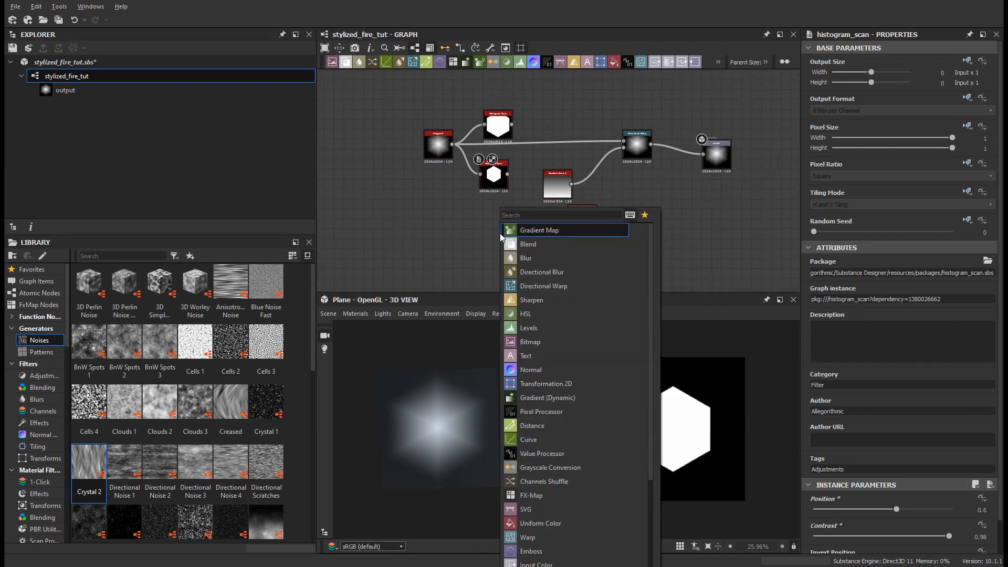
key(Escape)
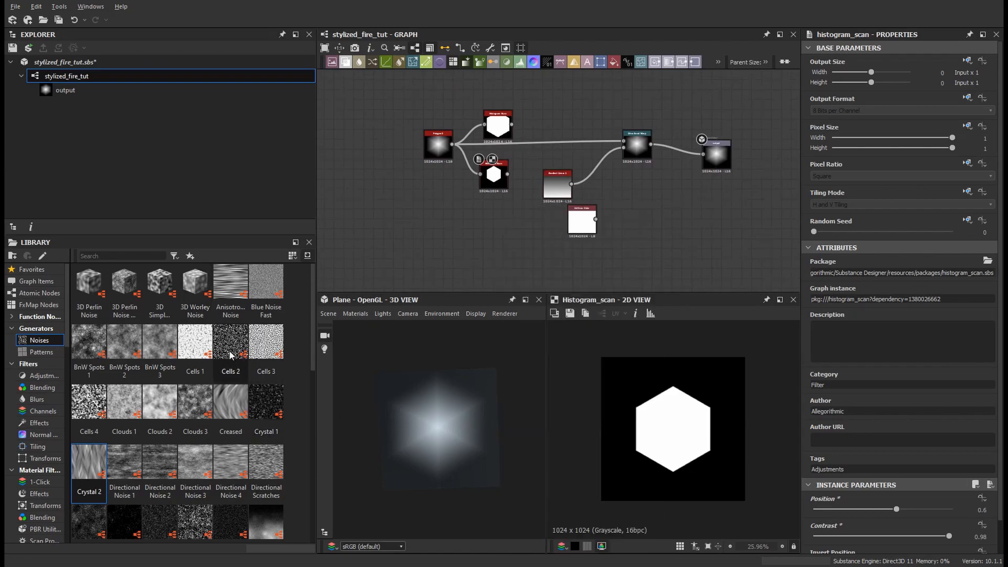
Step: Add a Crystal 1 noise node to the graph from the library's noise generators
scroll(231, 377, down, 8)
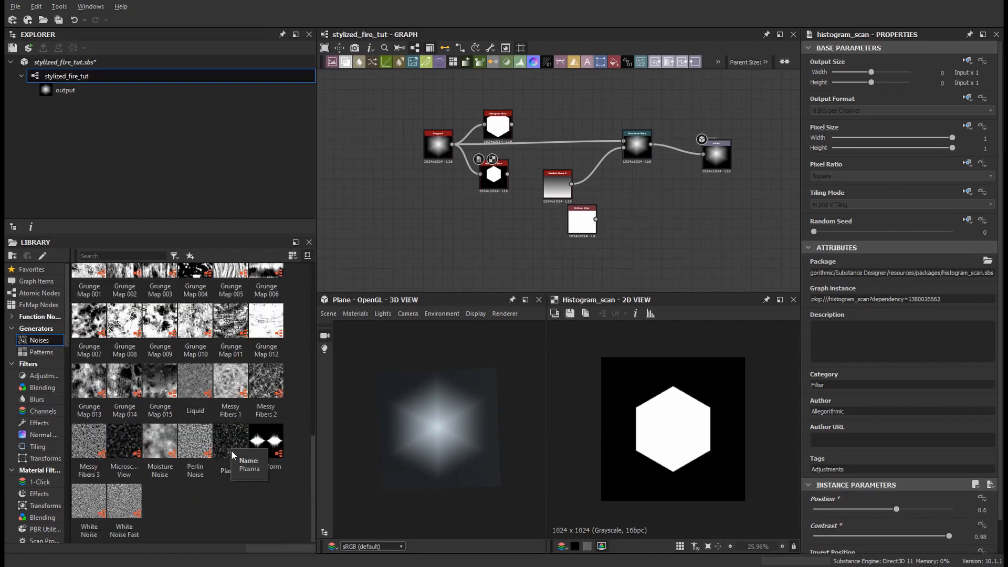
scroll(209, 455, up, 7)
scroll(209, 455, up, 2)
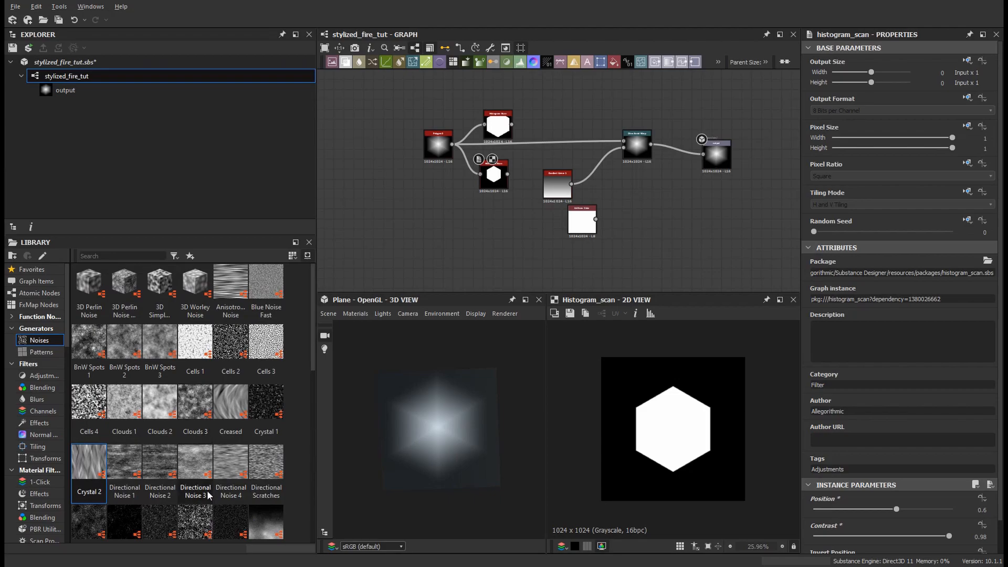
scroll(208, 493, down, 3)
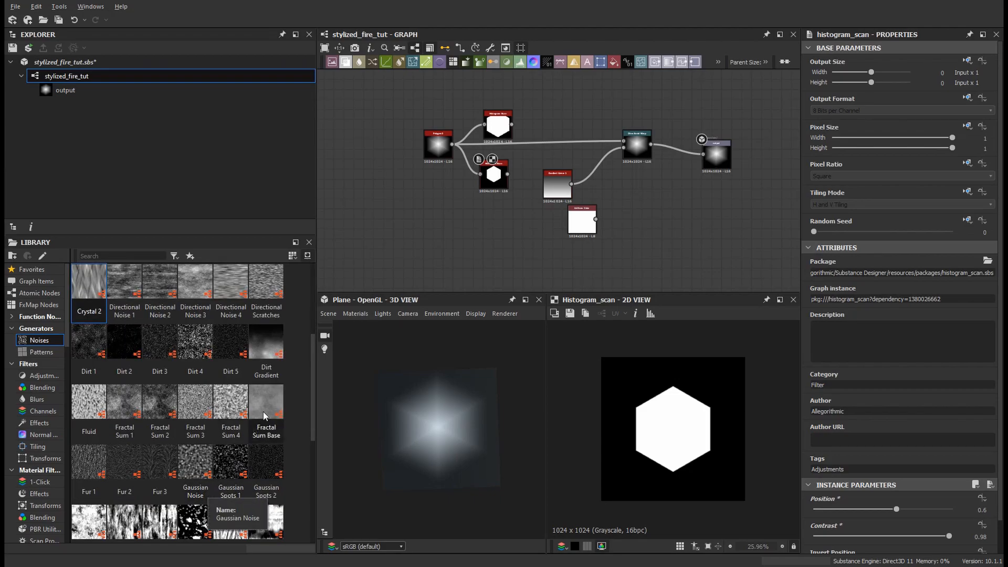
scroll(264, 481, up, 3)
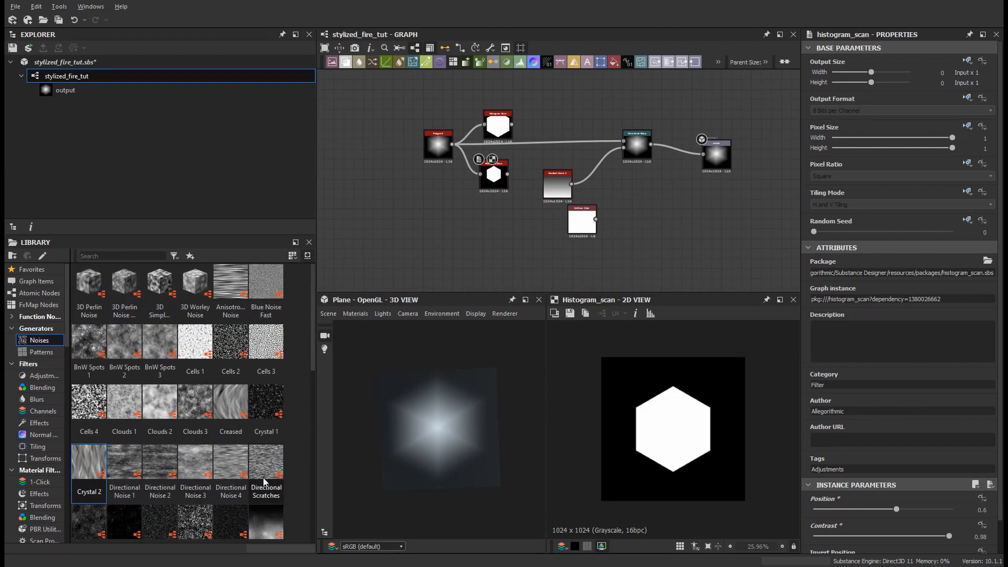
drag(266, 405, 359, 213)
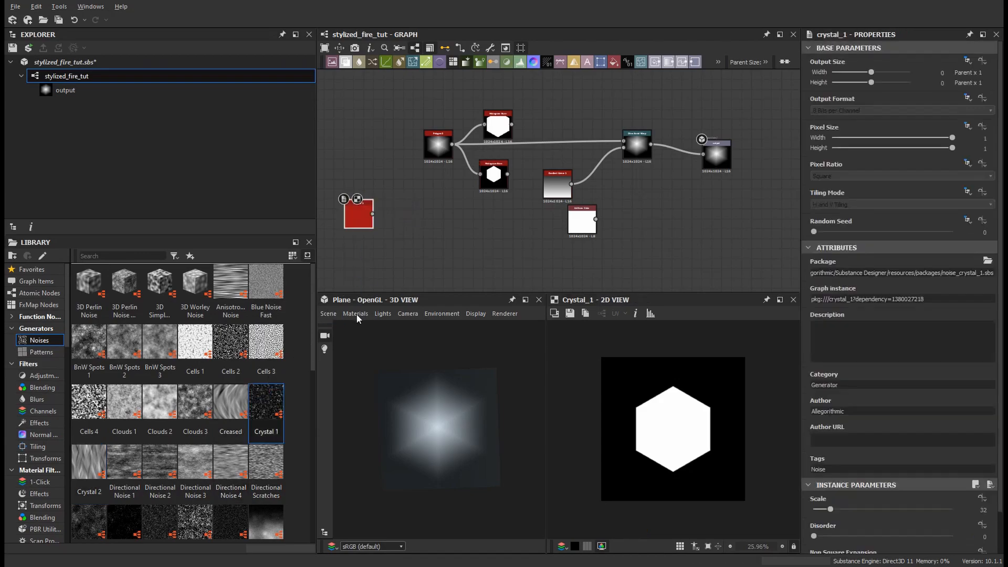
Step: Browse the noise generators in the library
scroll(276, 437, down, 3)
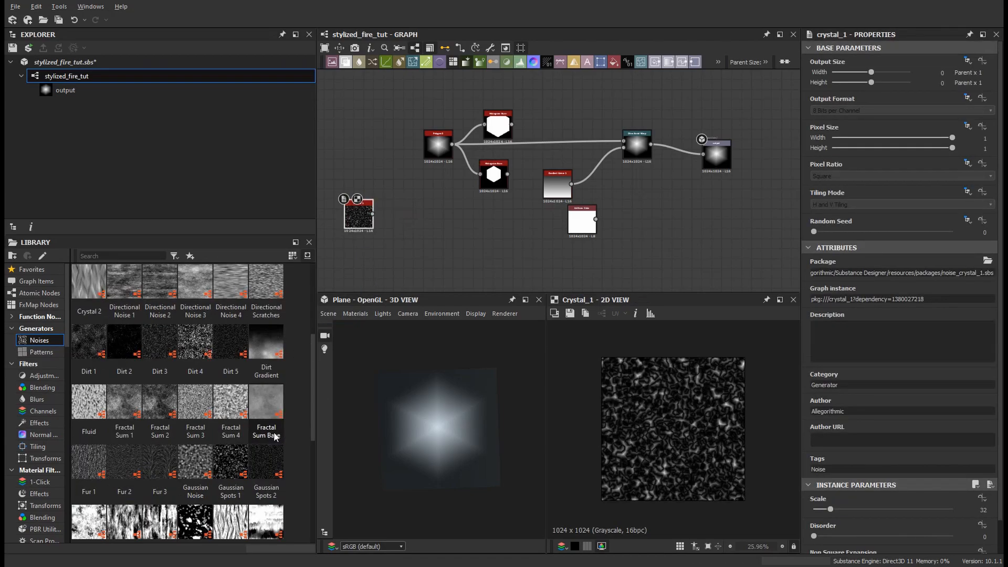
scroll(233, 465, down, 3)
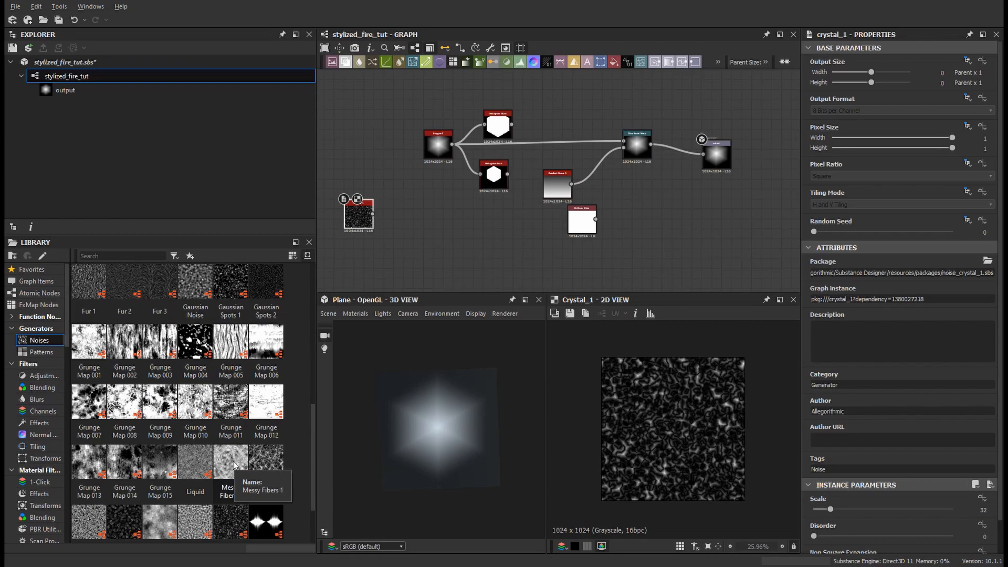
scroll(234, 461, down, 3)
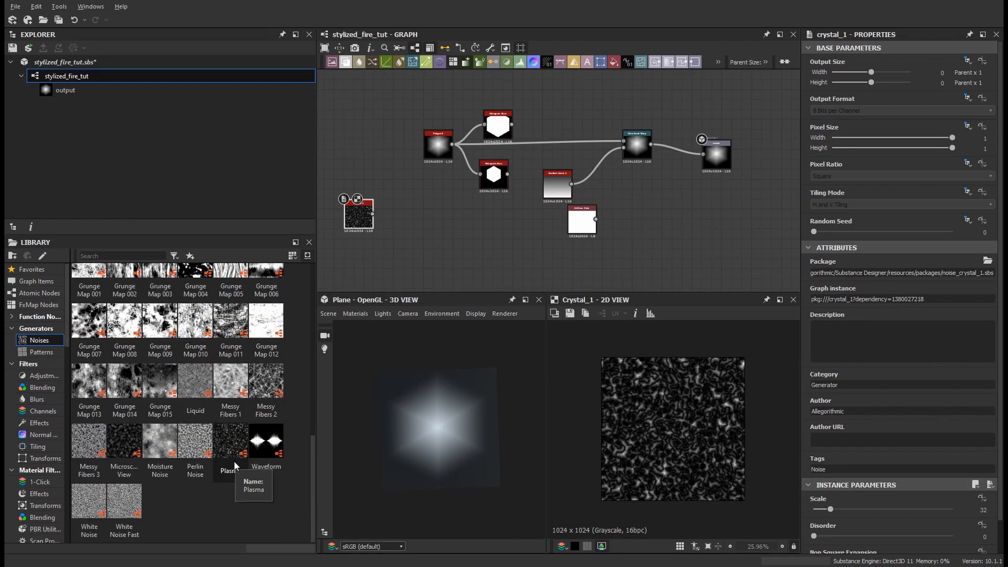
scroll(234, 460, up, 3)
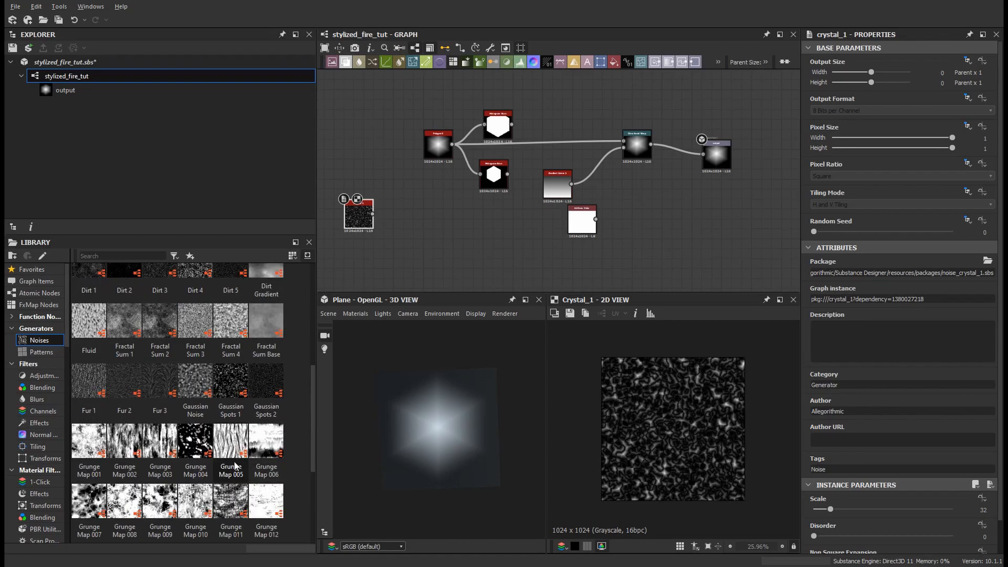
click(88, 328)
scroll(132, 352, up, 3)
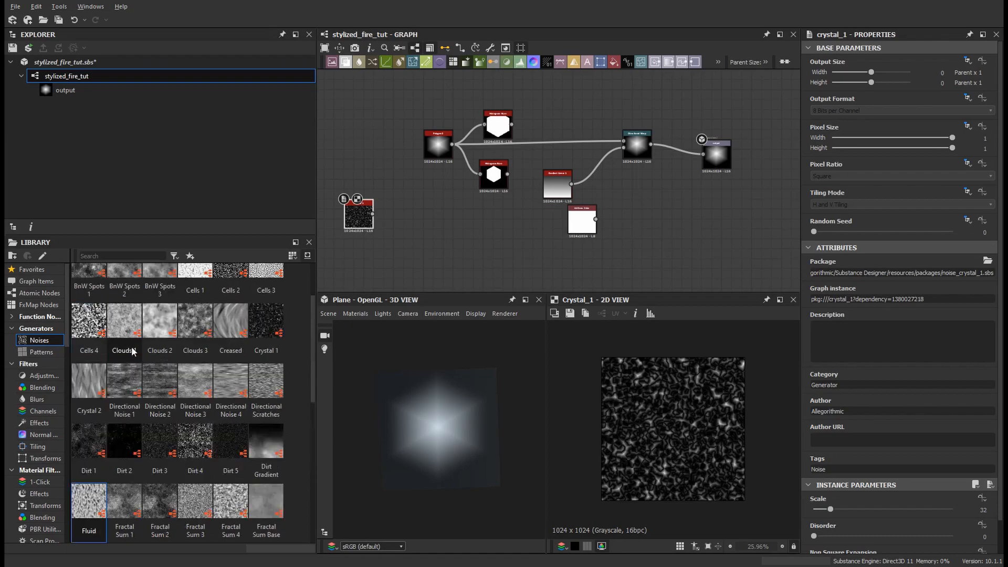
scroll(133, 352, up, 2)
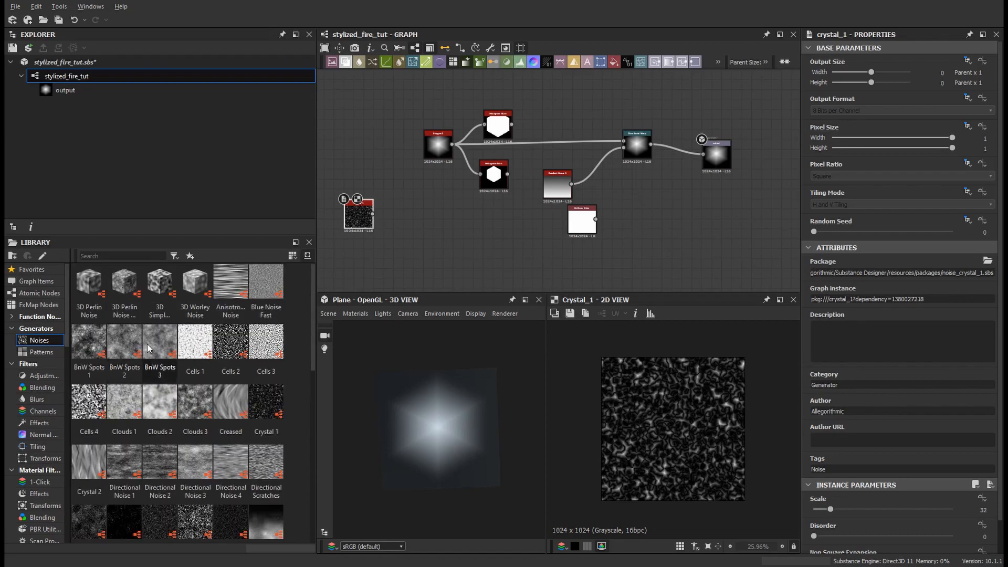
Step: Add a Liquid noise node and connect it into the Directional Warp's intensity input
key(space)
text(liquid)
key(Return)
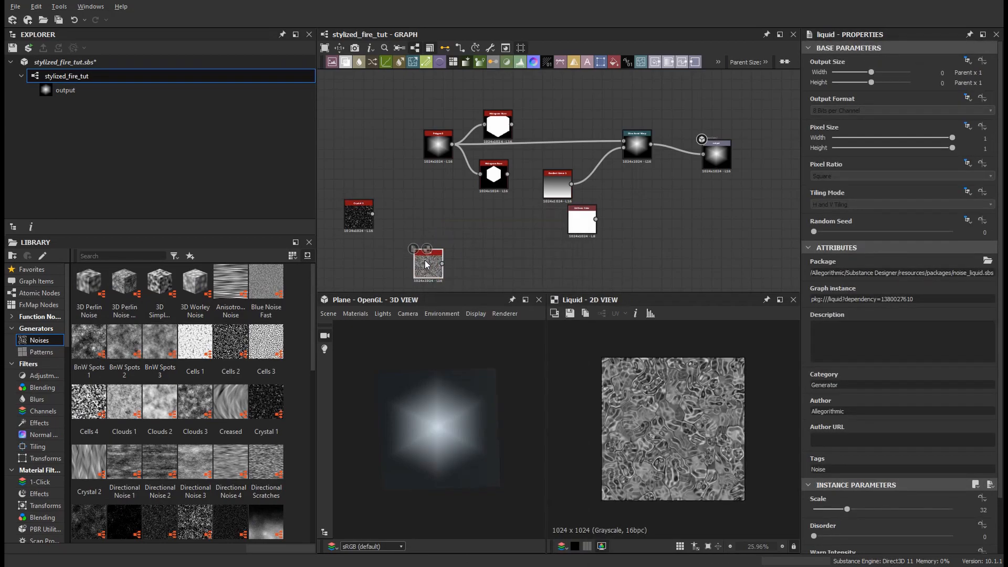
drag(439, 264, 624, 147)
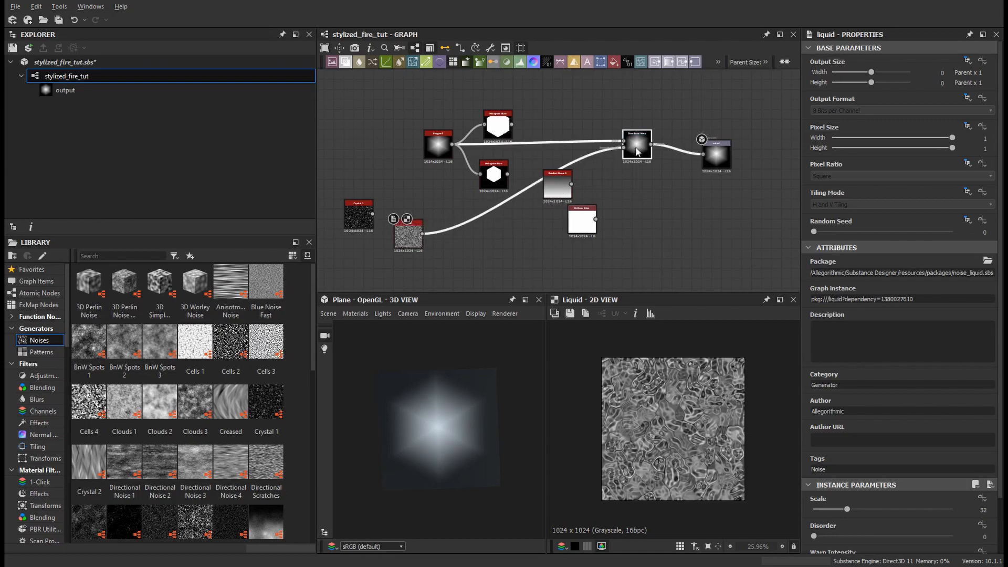
Step: Preview the Directional Warp and drag its intensity to about 26
double_click(637, 150)
drag(883, 272, 910, 273)
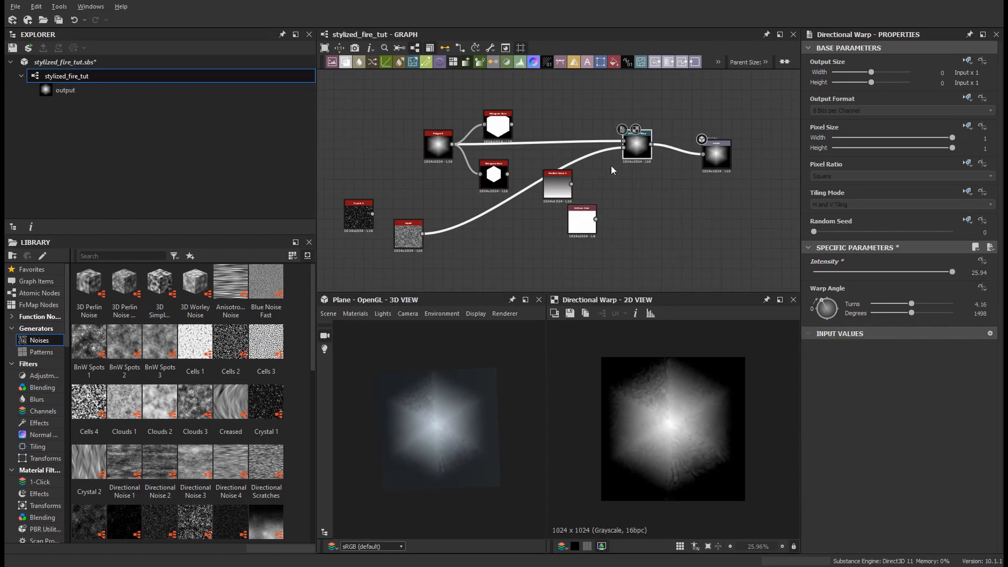
drag(638, 152, 629, 151)
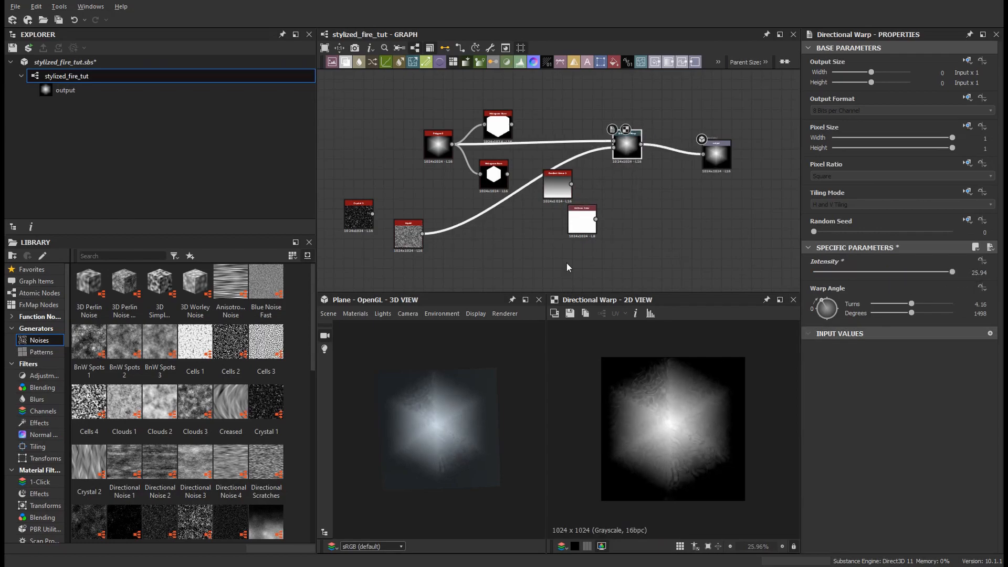
Step: Set Polygon 2's tiling mode to No Tiling
click(438, 149)
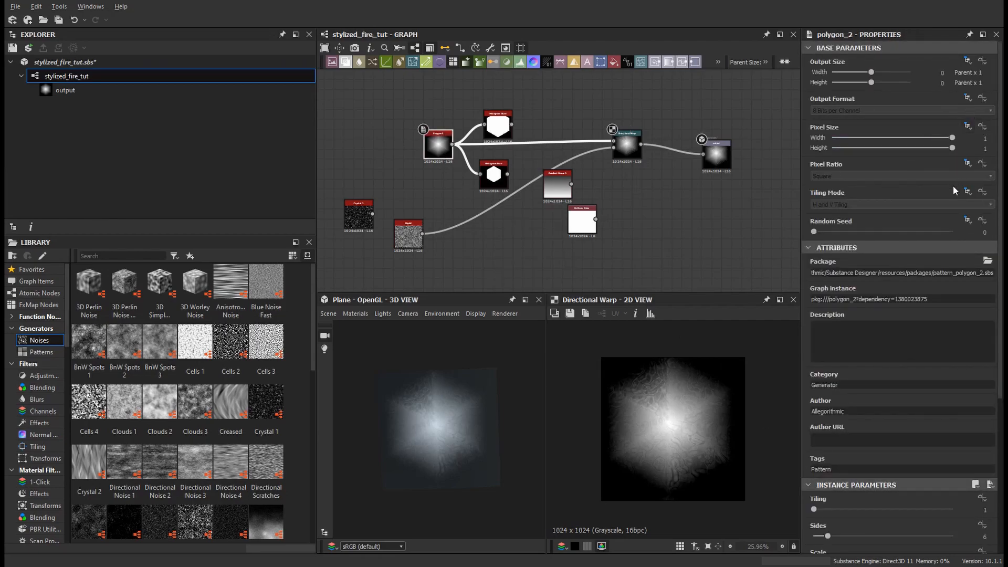
click(875, 204)
click(822, 213)
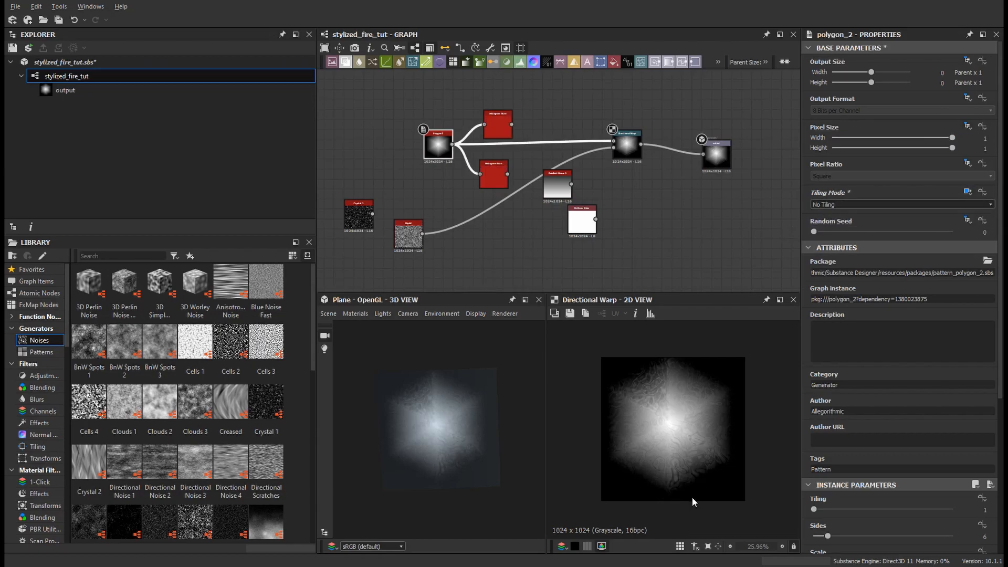
Step: Set the Directional Warp's intensity to 100 and feed its main input from the upper Histogram Scan
click(625, 147)
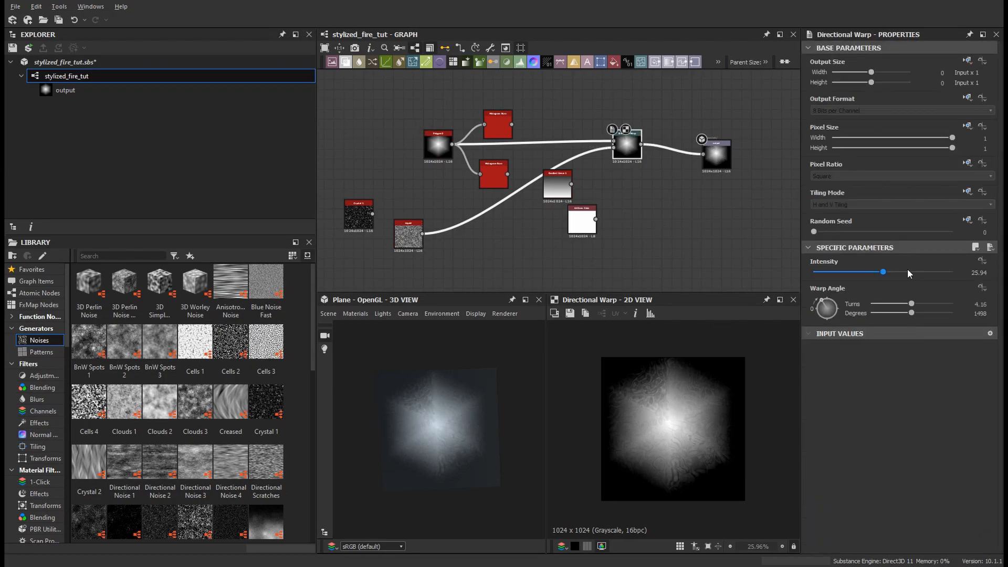
click(916, 272)
double_click(963, 272)
text(100)
key(Return)
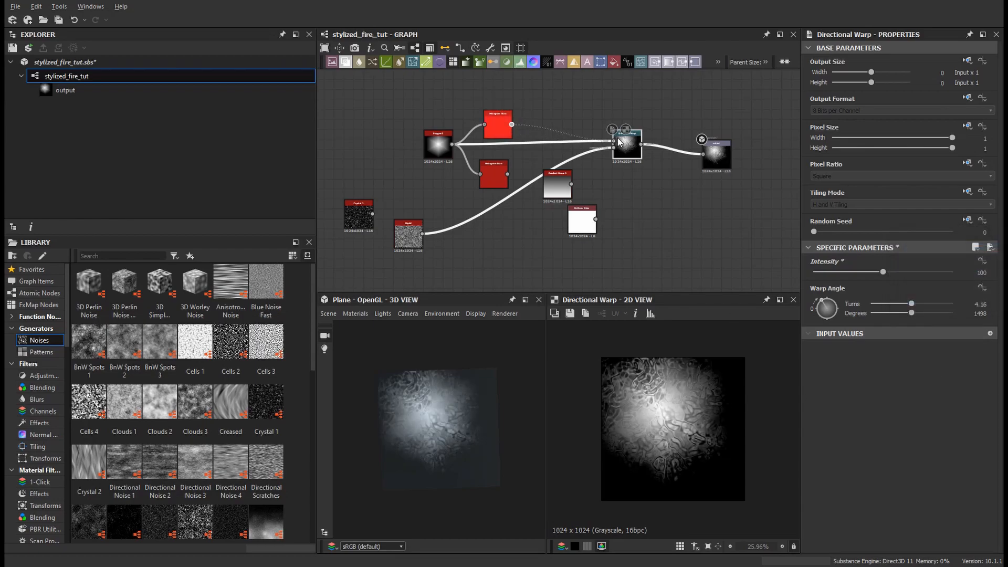
drag(619, 140, 620, 142)
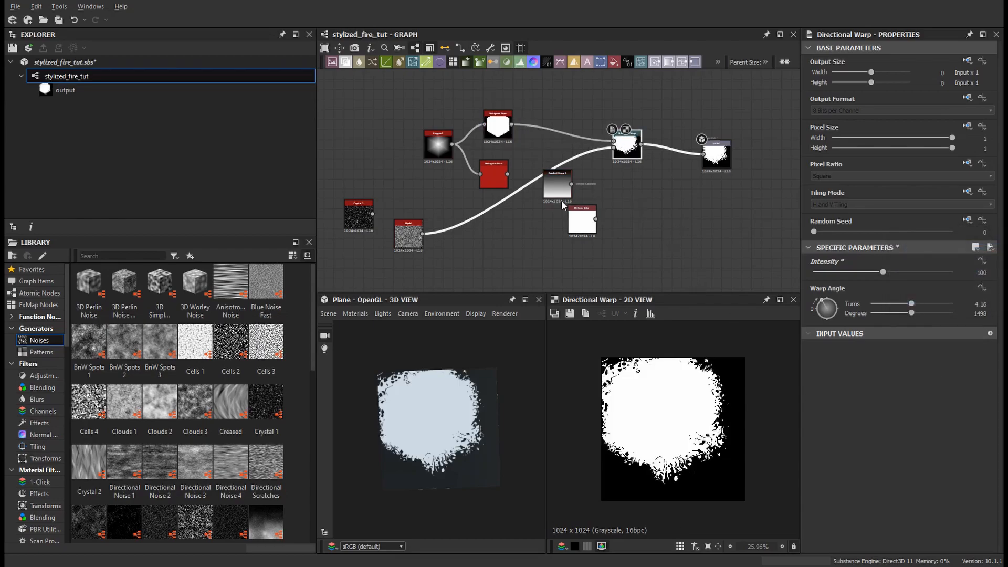
Step: Insert a Transformation 2D node after Polygon 2 and offset it down to a Y offset of about -0.55
drag(423, 143, 364, 142)
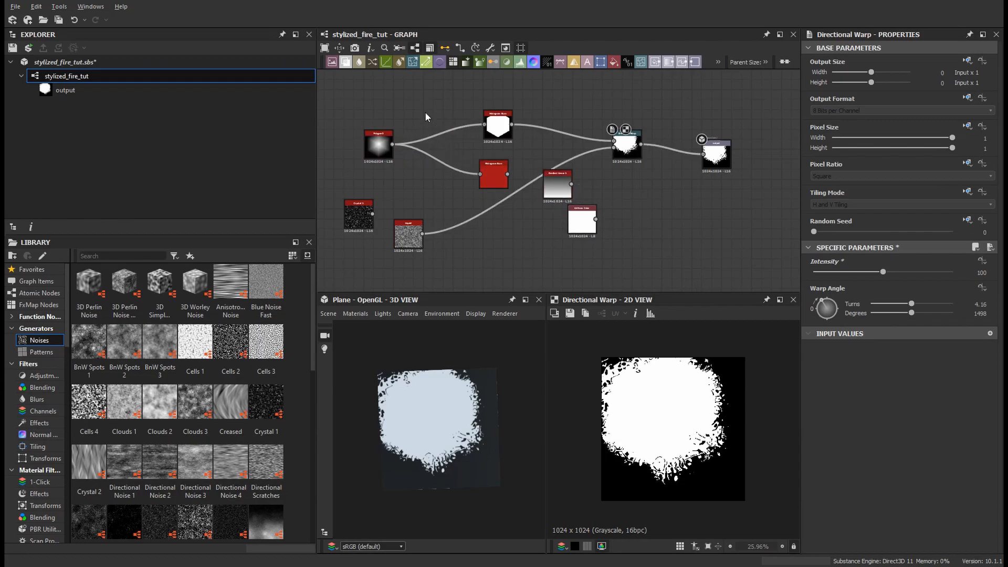
key(space)
text(ta)
key(Return)
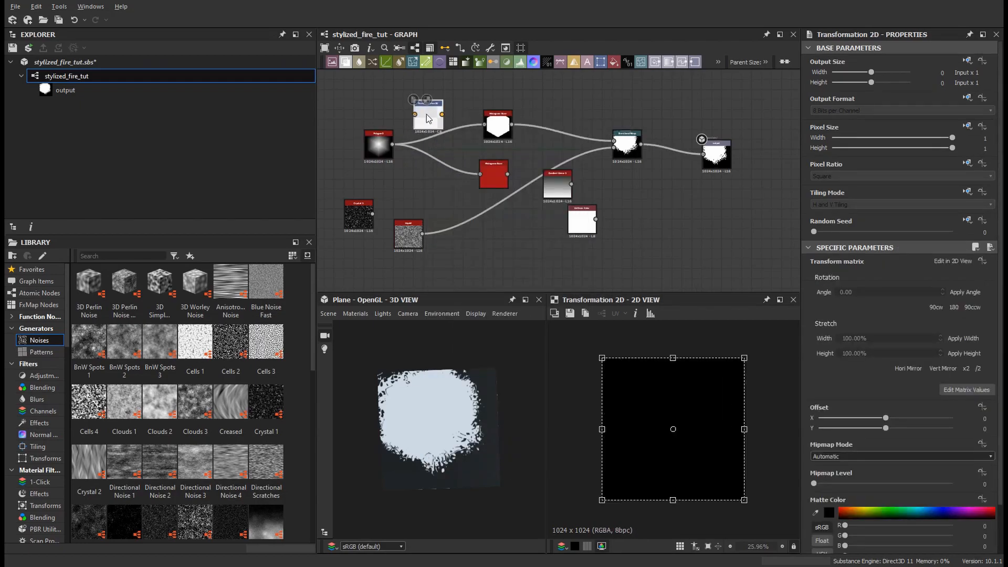
drag(436, 126, 436, 154)
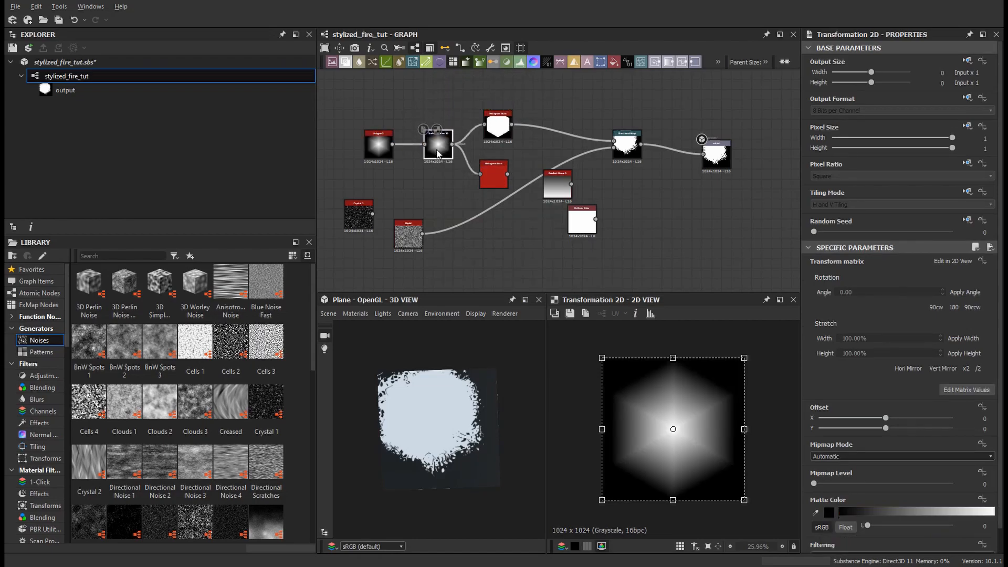
drag(698, 403, 699, 481)
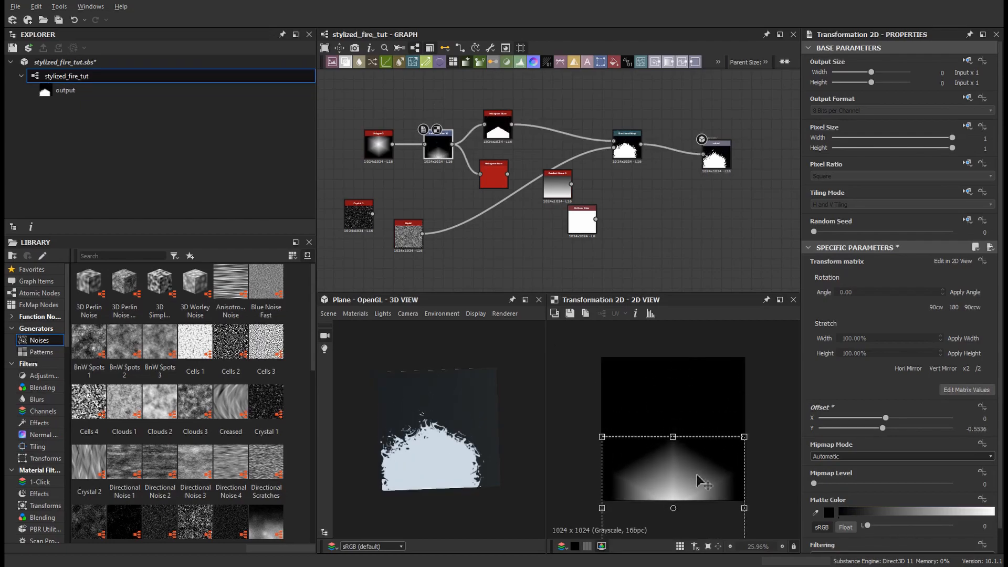
Step: Set the Directional Warp's warp angle to about 1529 degrees
double_click(493, 176)
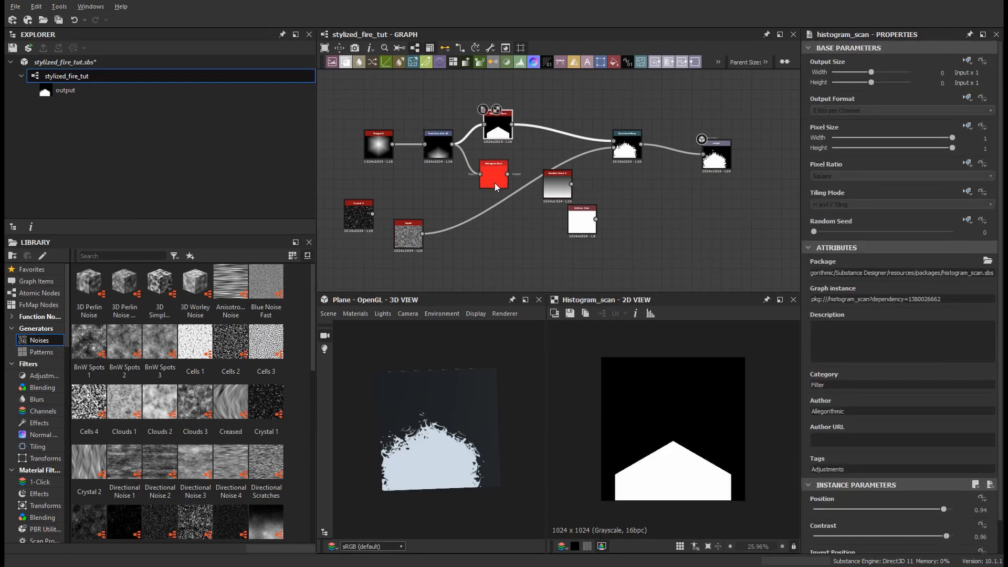
double_click(626, 149)
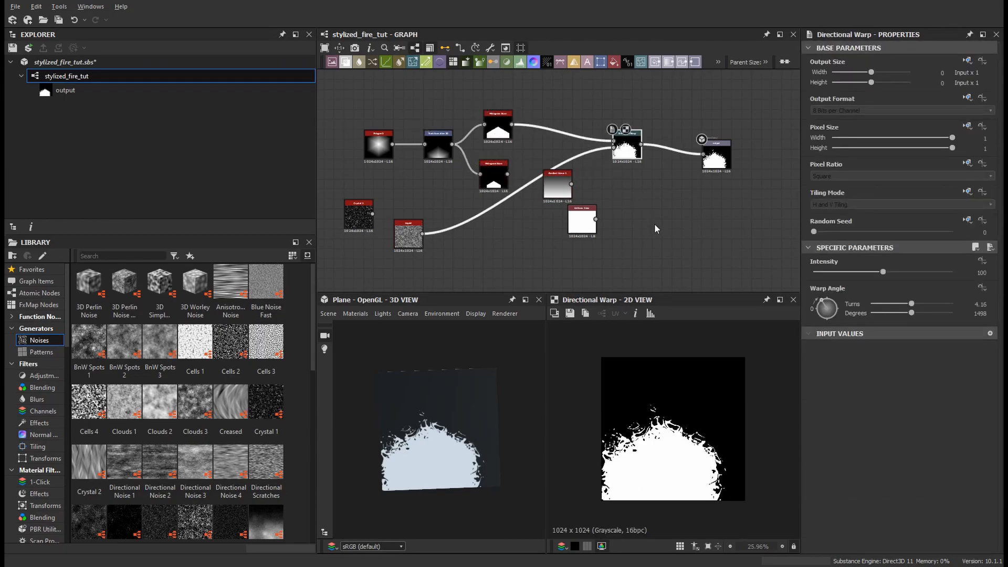
scroll(632, 213, down, 2)
drag(826, 308, 828, 305)
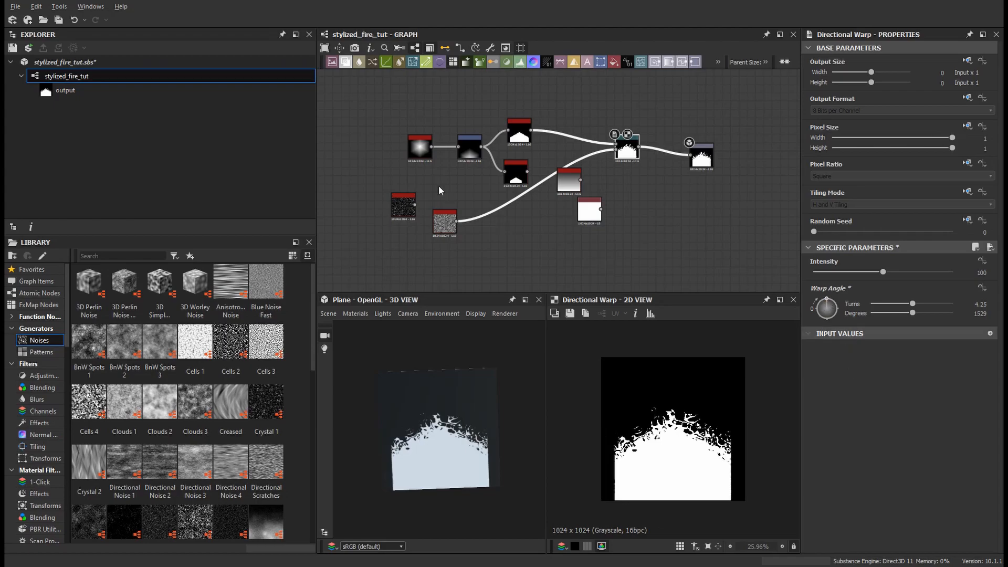
Step: Increase Polygon 2's number of sides to about 17
scroll(533, 229, up, 2)
click(429, 154)
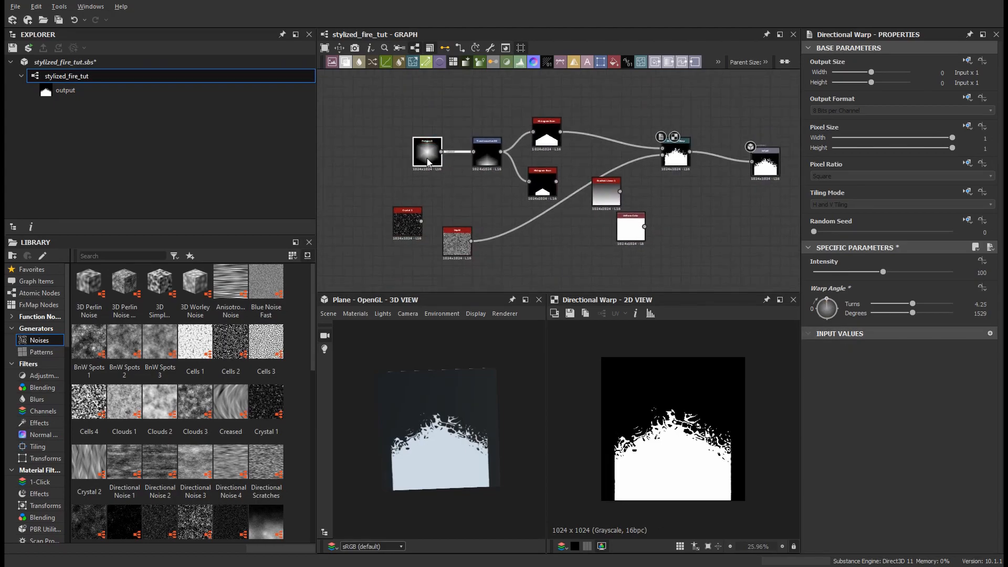
drag(827, 536, 874, 541)
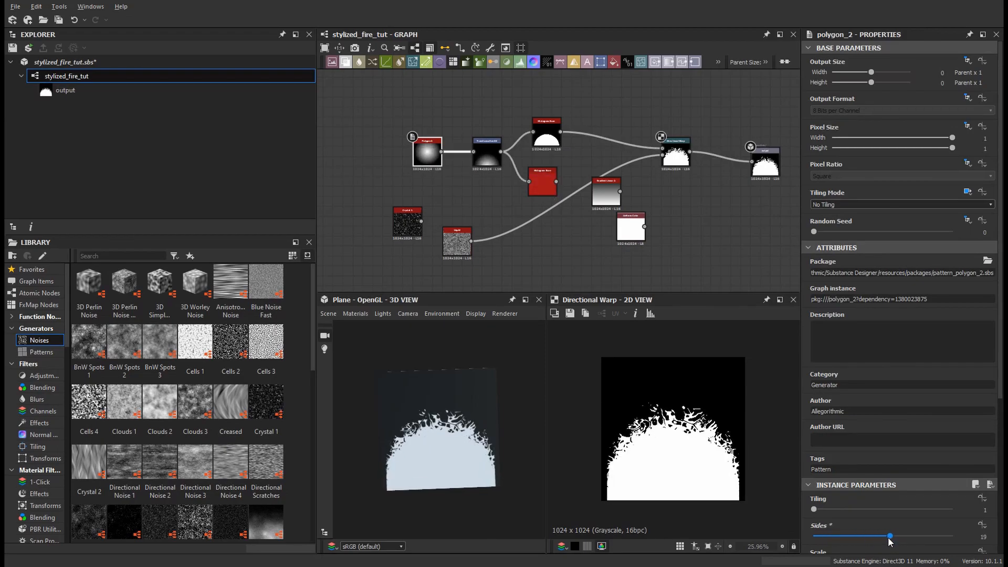
Step: Nudge the Transformation 2D after Polygon 2 down to a Y offset of about -0.595
click(480, 166)
mouse_move(677, 468)
mouse_down()
mouse_move(689, 491)
mouse_move(683, 475)
mouse_up()
click(426, 153)
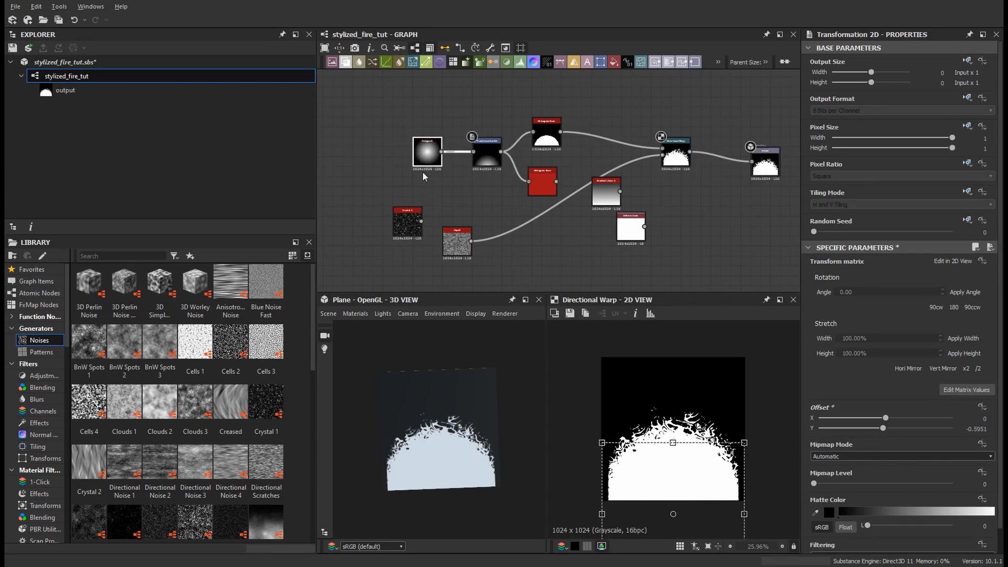
scroll(864, 493, down, 3)
scroll(665, 203, up, 3)
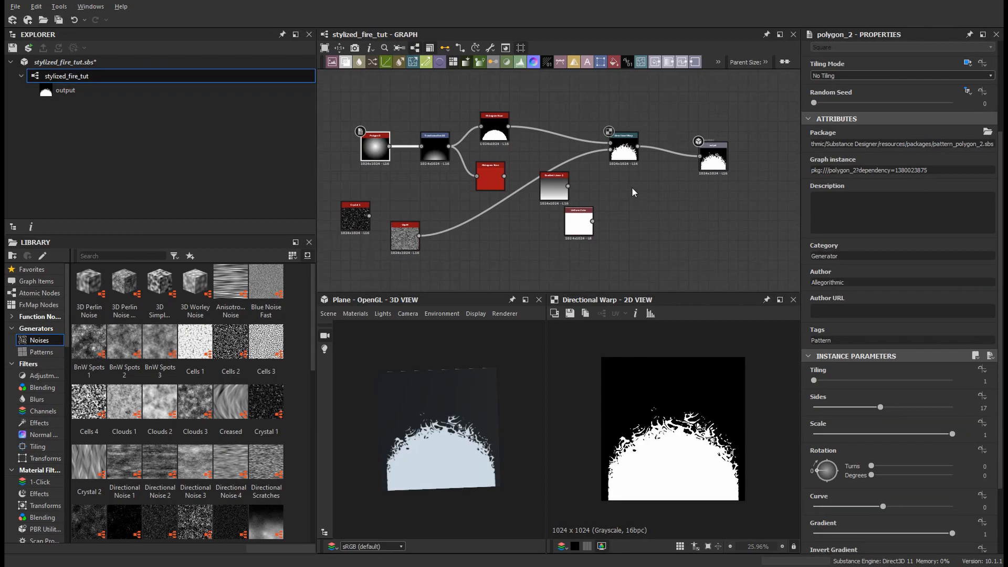
Step: Insert an RGBA Merge node combining both Histogram Scans and feeding the Directional Warp's main input
scroll(667, 204, down, 3)
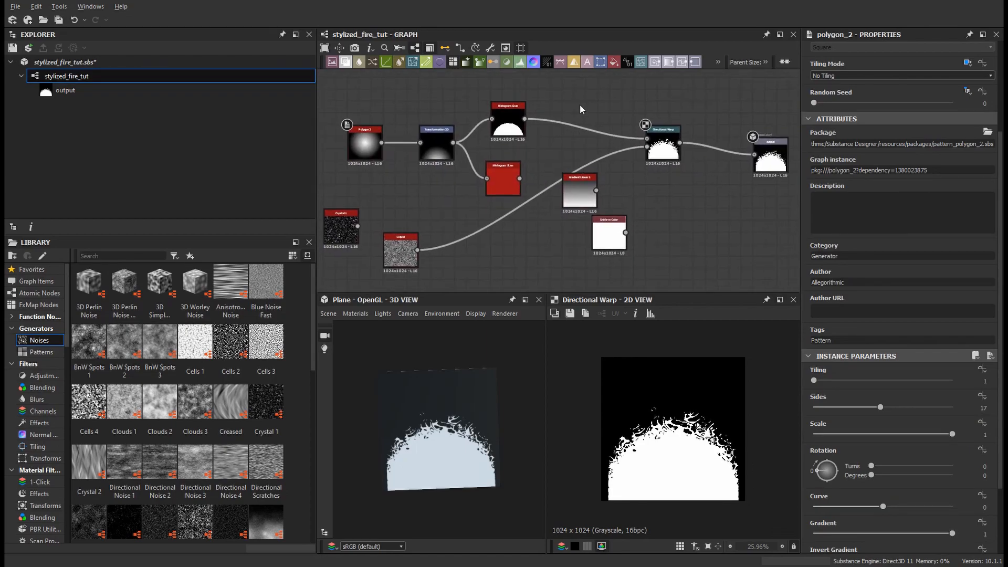
scroll(618, 146, down, 2)
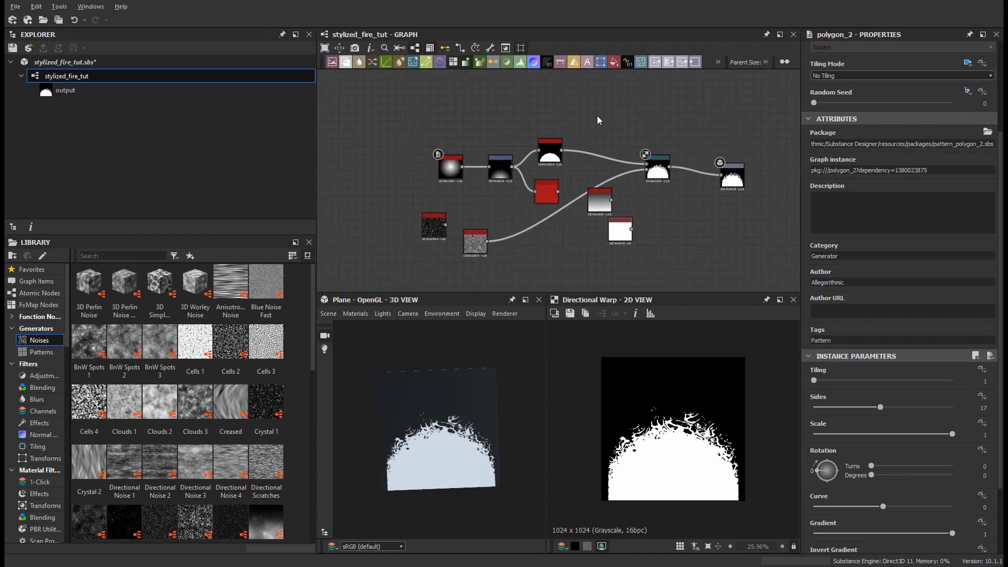
key(space)
text(rgba)
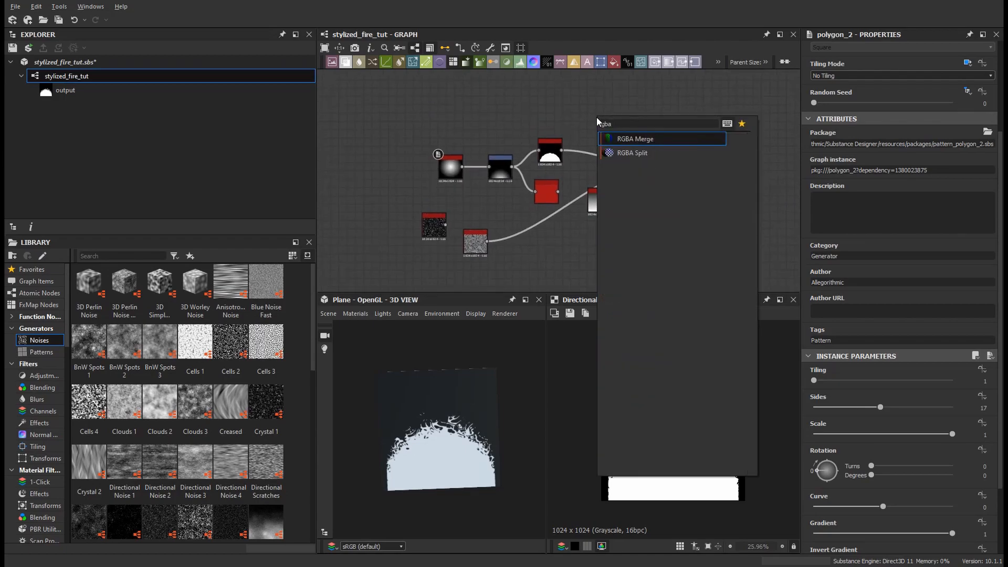
key(Return)
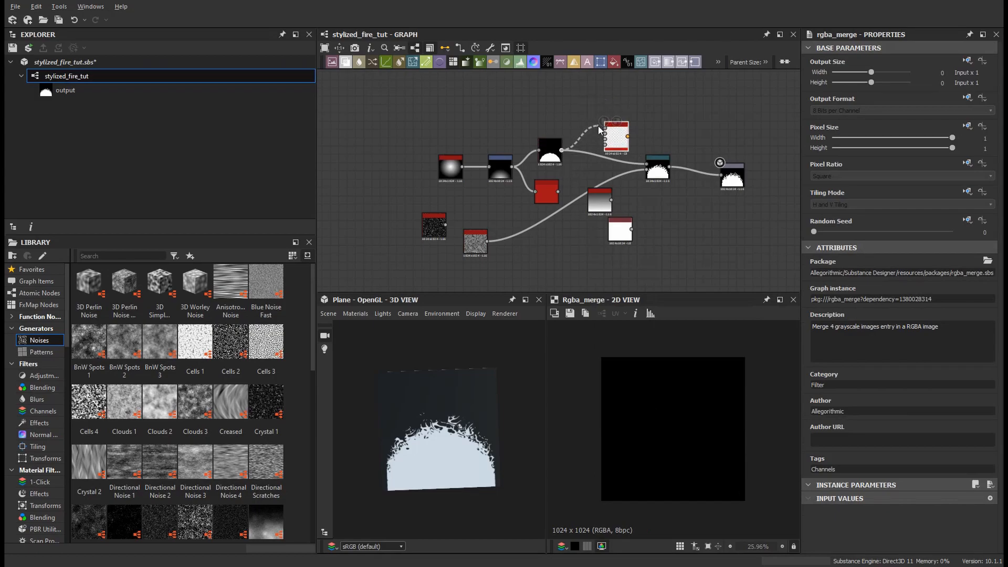
drag(598, 130, 605, 128)
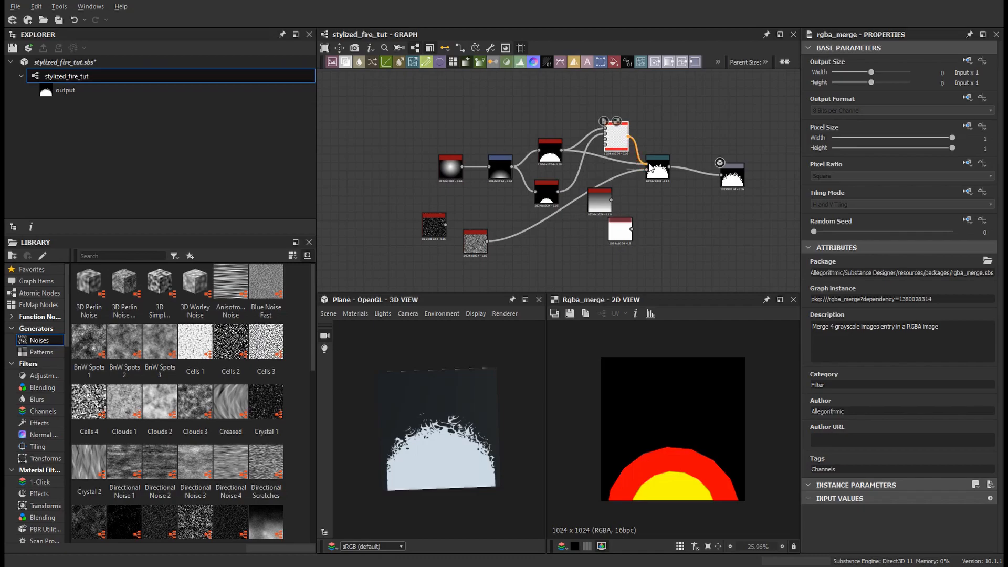
click(652, 169)
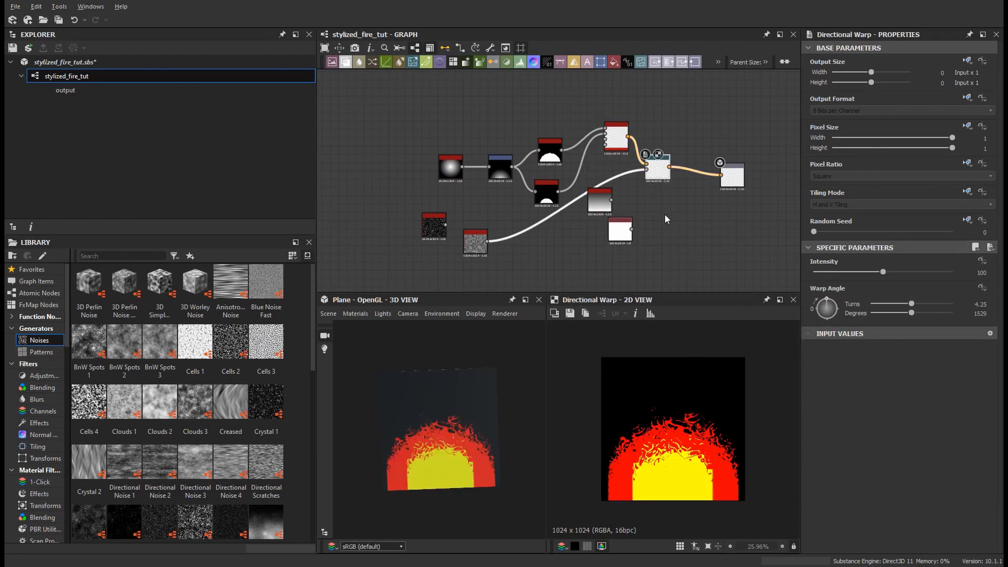
Step: Insert a Transformation 2D node between the Liquid noise and the Directional Warp and raise its Y offset
scroll(581, 142, up, 2)
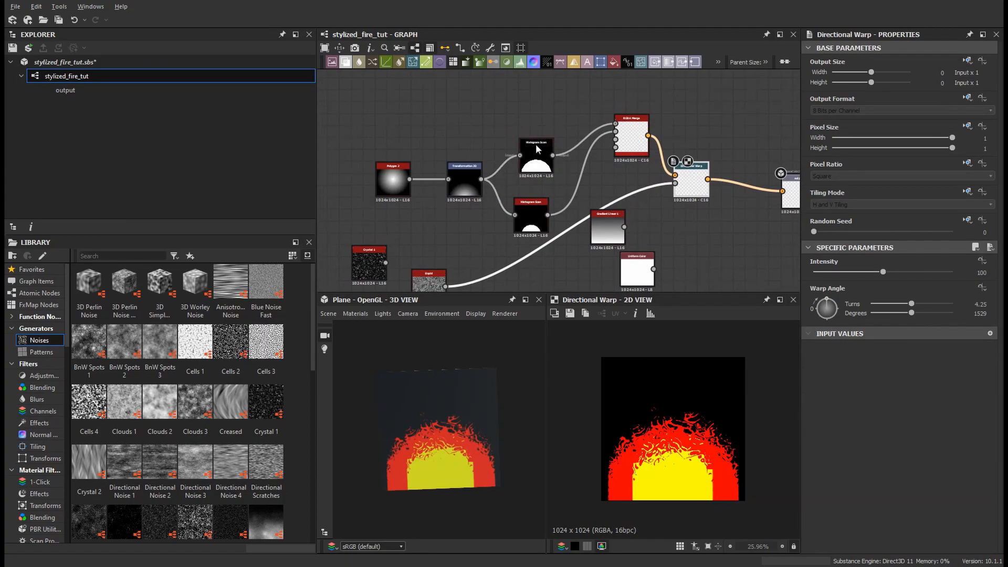
middle_drag(591, 198, 621, 177)
scroll(590, 206, down, 1)
click(560, 263)
key(space)
text(transf)
key(Return)
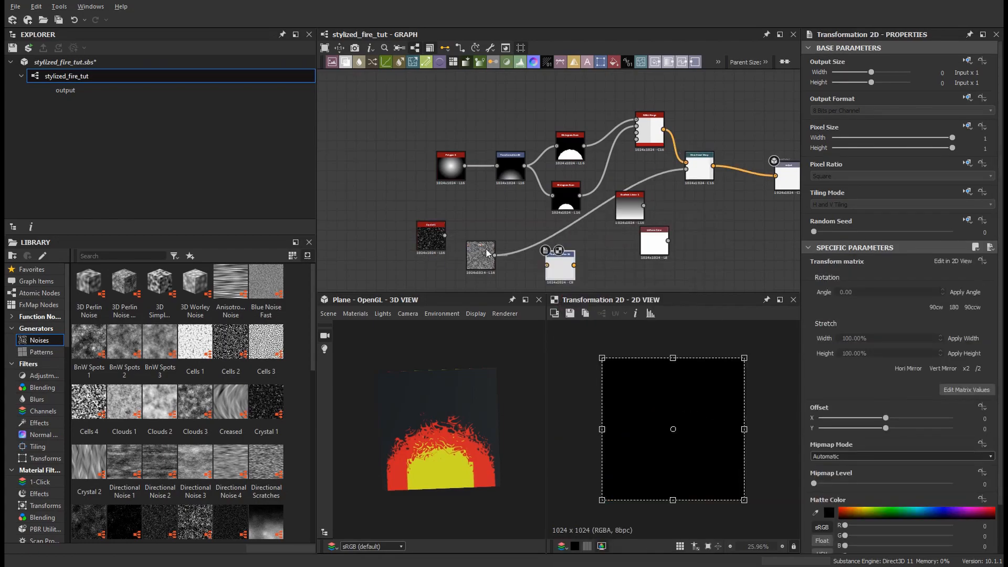
drag(496, 257, 686, 163)
double_click(698, 169)
click(557, 273)
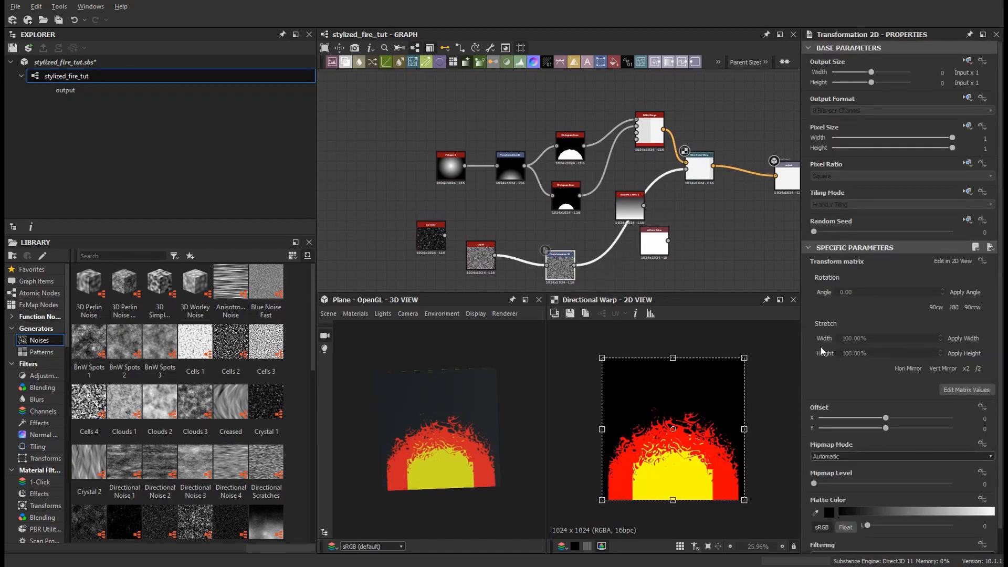
drag(820, 431, 954, 432)
Step: Set the Liquid noise's scale to 23
click(479, 262)
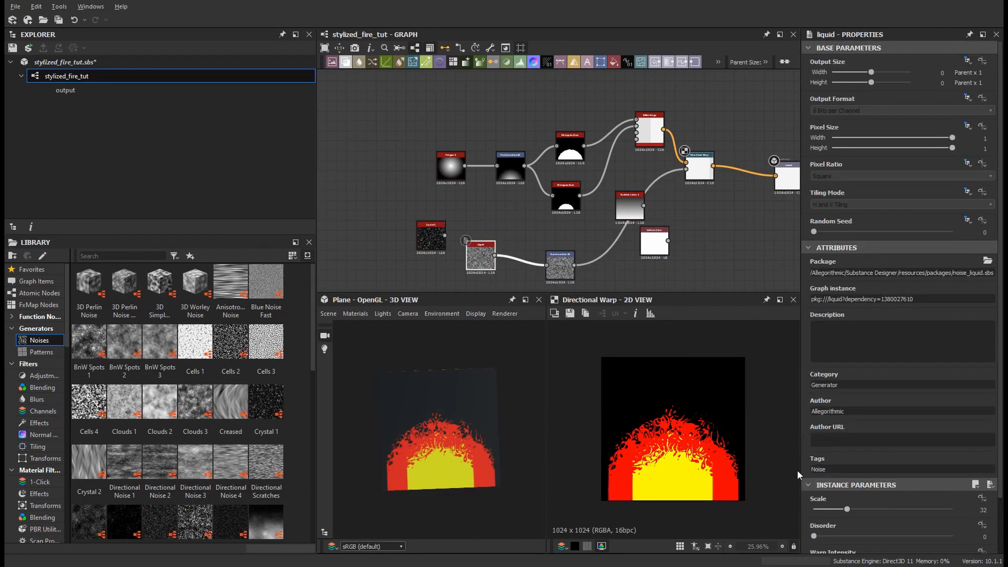
drag(845, 510, 838, 511)
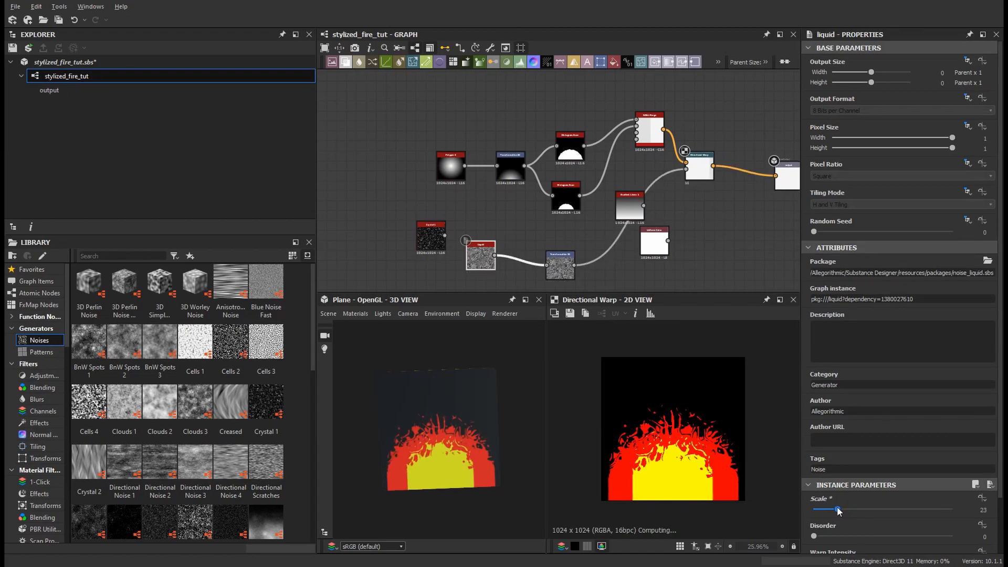
Step: Lower the Directional Warp's intensity to about 94.98
click(692, 177)
mouse_move(882, 273)
mouse_down()
mouse_move(916, 276)
mouse_move(871, 286)
mouse_move(879, 286)
mouse_up()
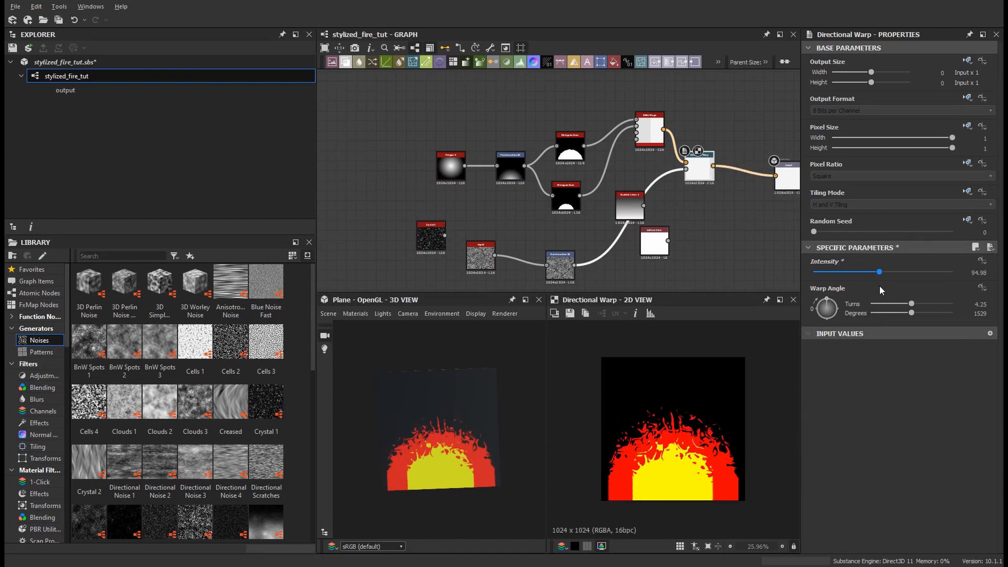
Step: Lower the noise Transformation 2D's Y offset and rearrange the nodes of the noise branch
middle_drag(622, 175, 597, 176)
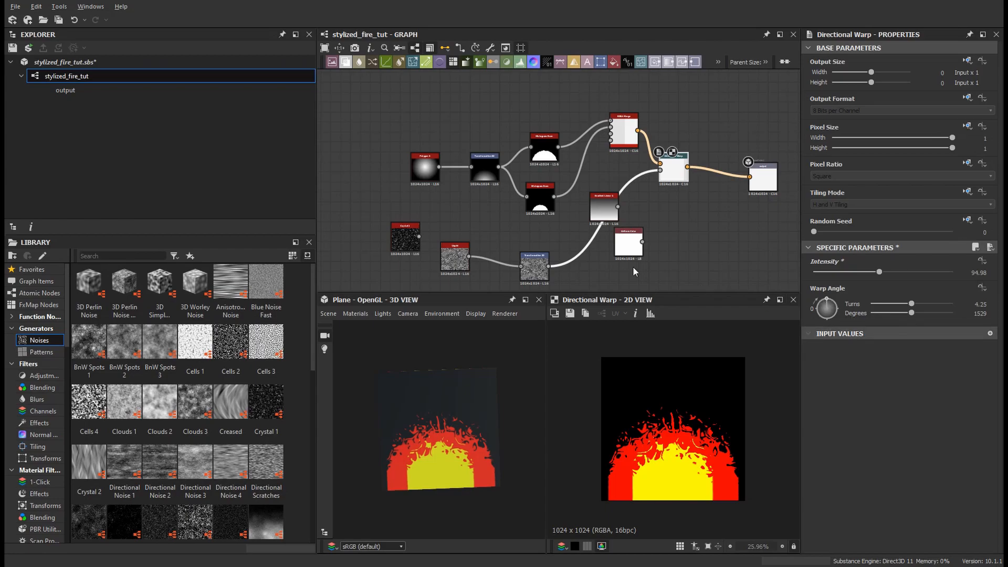
click(536, 273)
drag(827, 428, 996, 430)
middle_drag(622, 248, 593, 239)
middle_drag(576, 273, 622, 241)
mouse_move(552, 235)
mouse_down()
mouse_move(565, 262)
mouse_move(552, 235)
mouse_up()
middle_drag(505, 259, 507, 250)
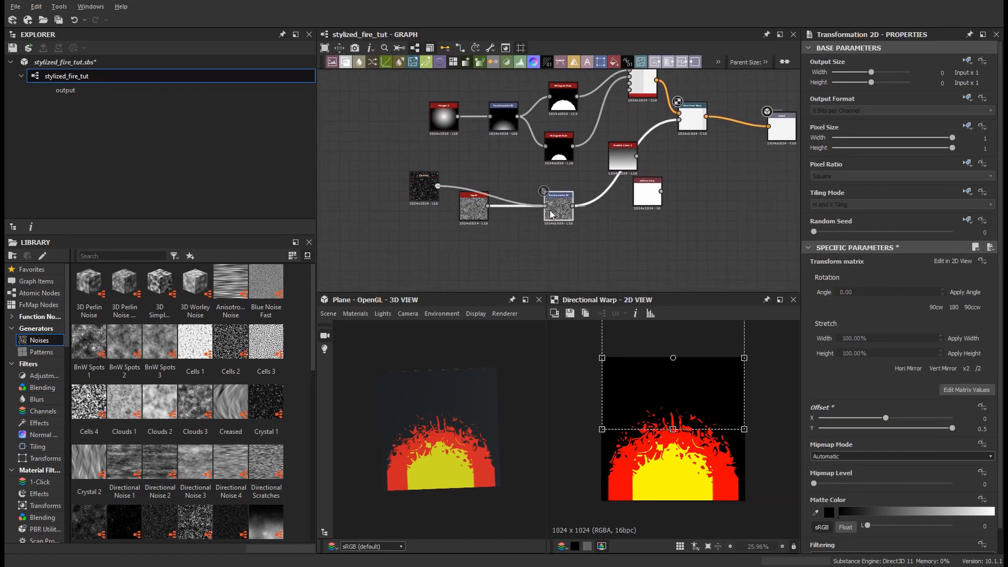
drag(551, 214, 546, 210)
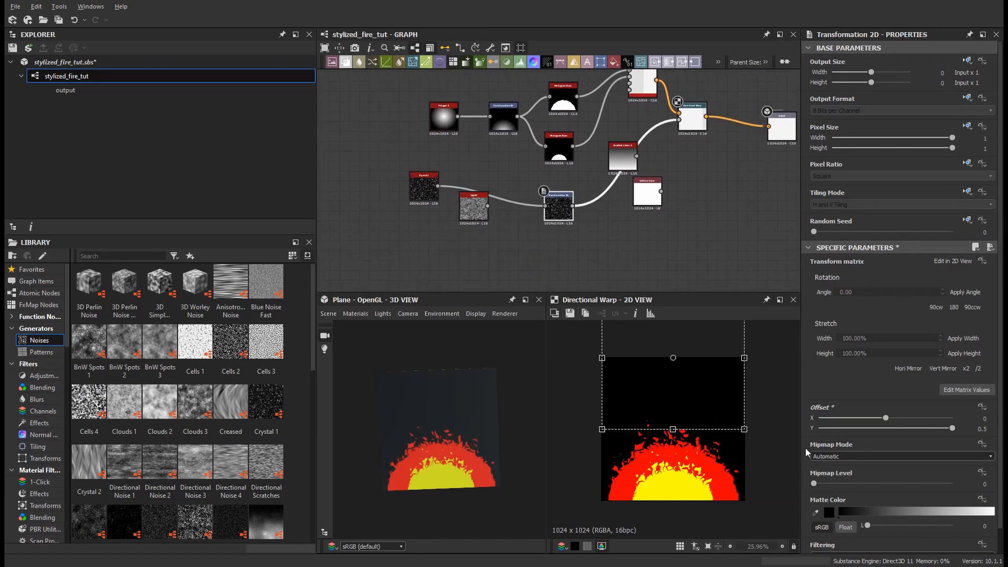
drag(819, 428, 913, 432)
middle_drag(595, 208, 600, 230)
Step: Raise the lower Histogram Scan's position slightly
click(567, 180)
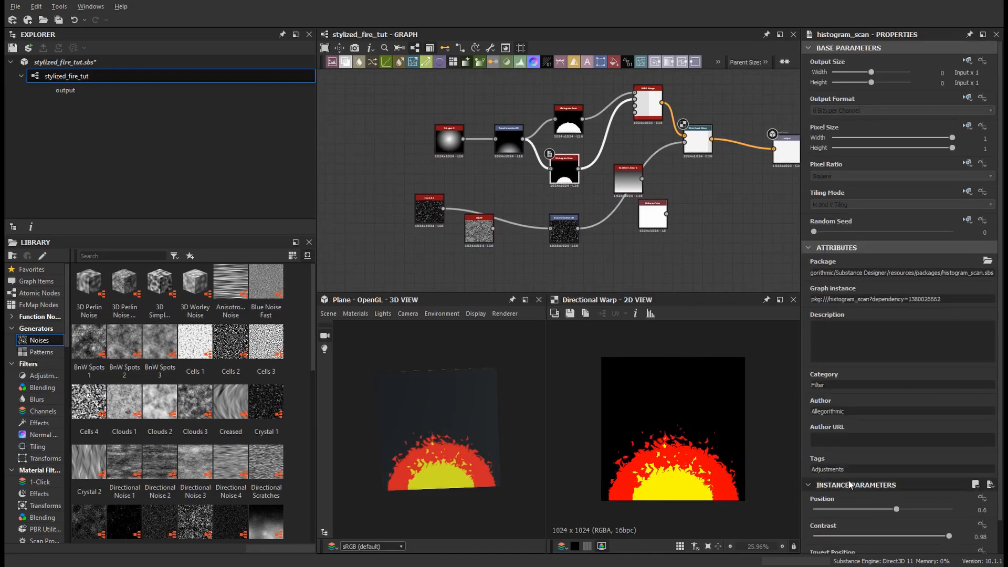
mouse_move(896, 510)
mouse_down()
mouse_move(925, 511)
mouse_move(875, 510)
mouse_move(910, 514)
mouse_up()
Step: Add a Blend node and set its blending mode to Subtract
scroll(602, 229, down, 1)
middle_drag(669, 234, 653, 281)
scroll(638, 263, up, 1)
key(space)
text(blend)
key(Return)
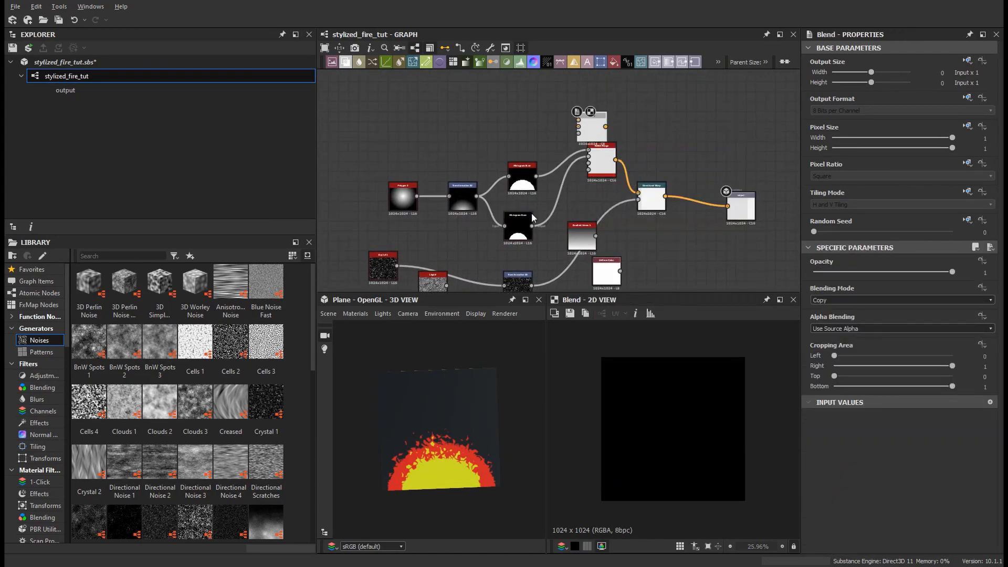
drag(581, 134, 590, 125)
click(833, 300)
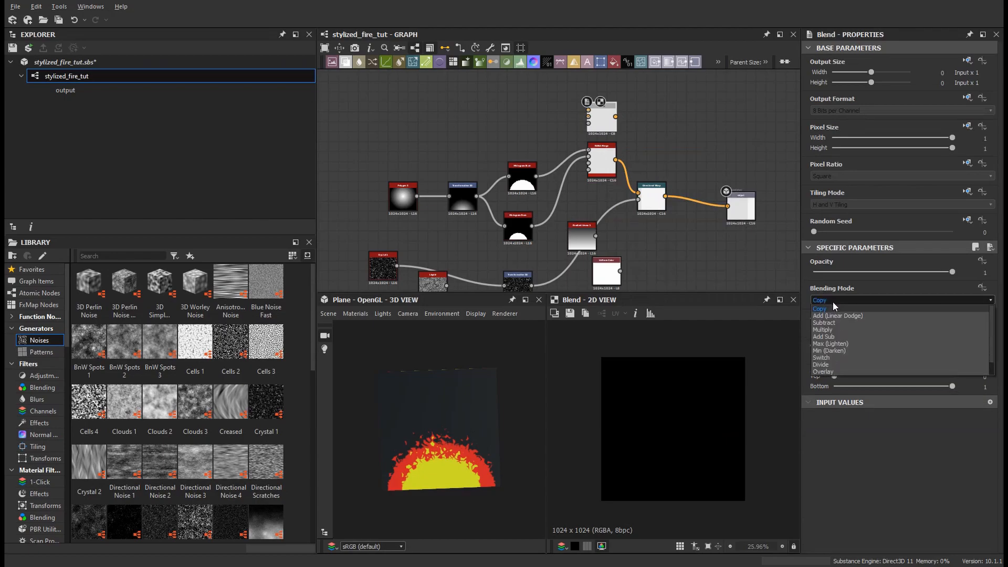
click(822, 322)
Step: Connect both Histogram Scans into the Blend and route the Blend's output into the RGBA Merge
drag(537, 177, 588, 111)
key(ctrl+z)
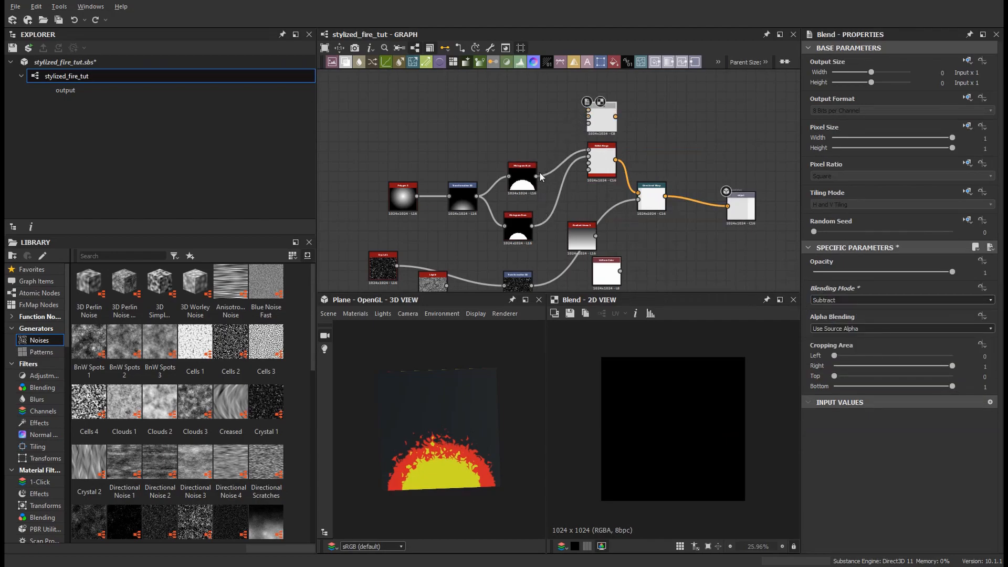
key(ctrl+y)
drag(565, 159, 588, 110)
drag(526, 185, 526, 171)
drag(522, 231, 506, 135)
drag(527, 171, 517, 225)
drag(507, 144, 517, 190)
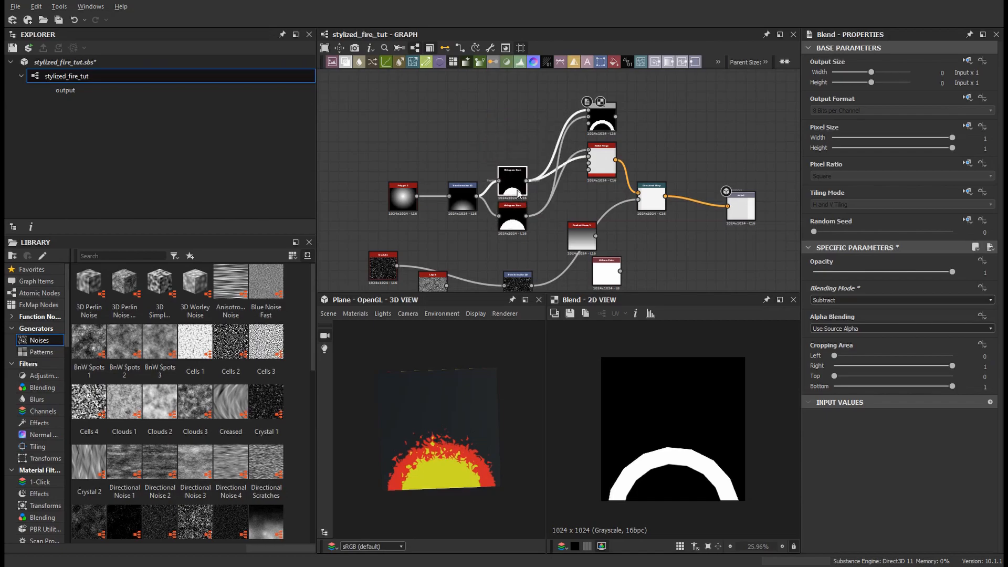
drag(600, 126, 560, 135)
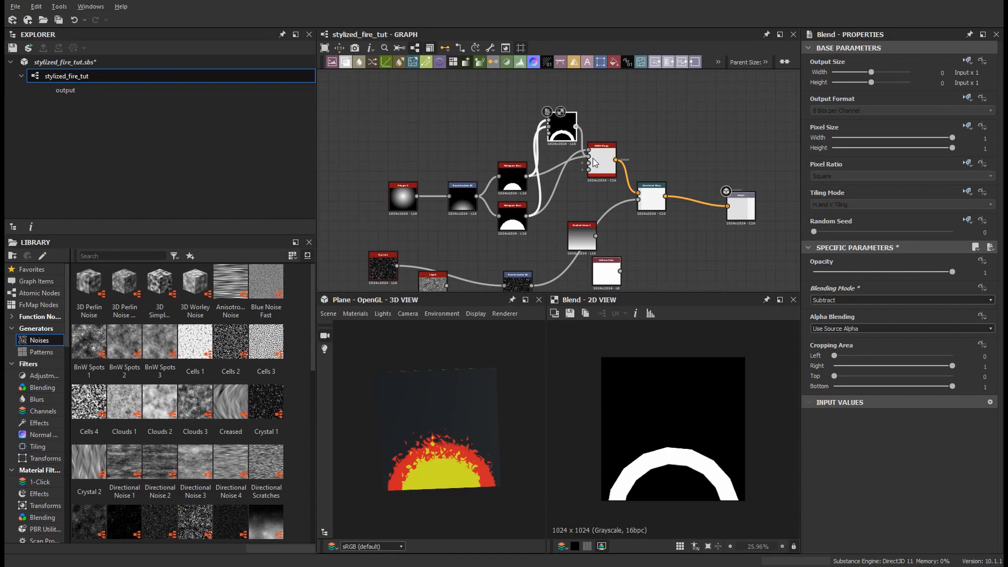
drag(592, 154, 558, 201)
Step: Rearrange the Blend, RGBA Merge and Directional Warp nodes into a cleaner layout
scroll(652, 165, up, 1)
middle_drag(652, 162, 624, 140)
middle_drag(644, 238, 684, 228)
drag(605, 131, 618, 131)
middle_drag(670, 185, 675, 150)
Step: Readjust the noise Transformation 2D's vertical offset
click(676, 150)
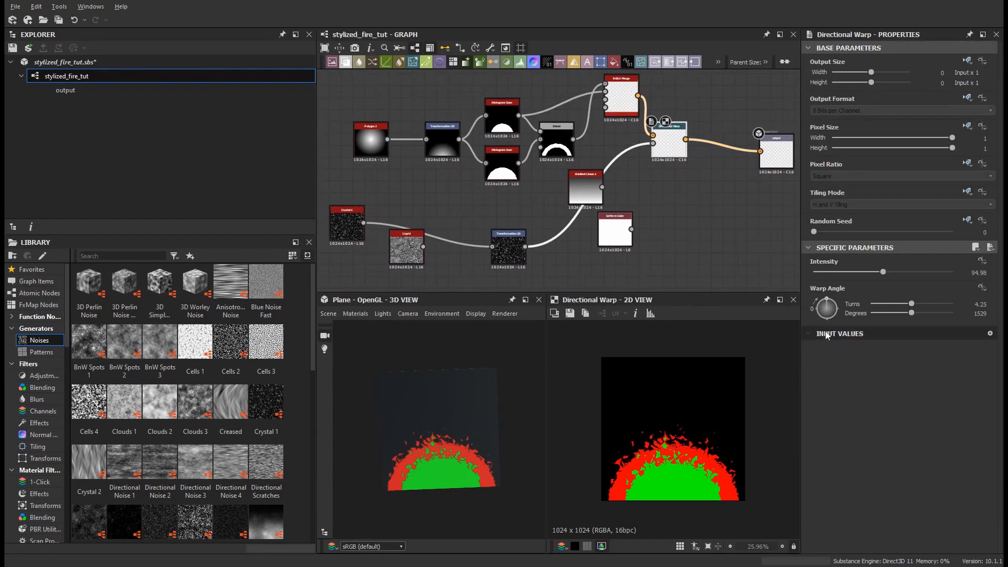
click(511, 249)
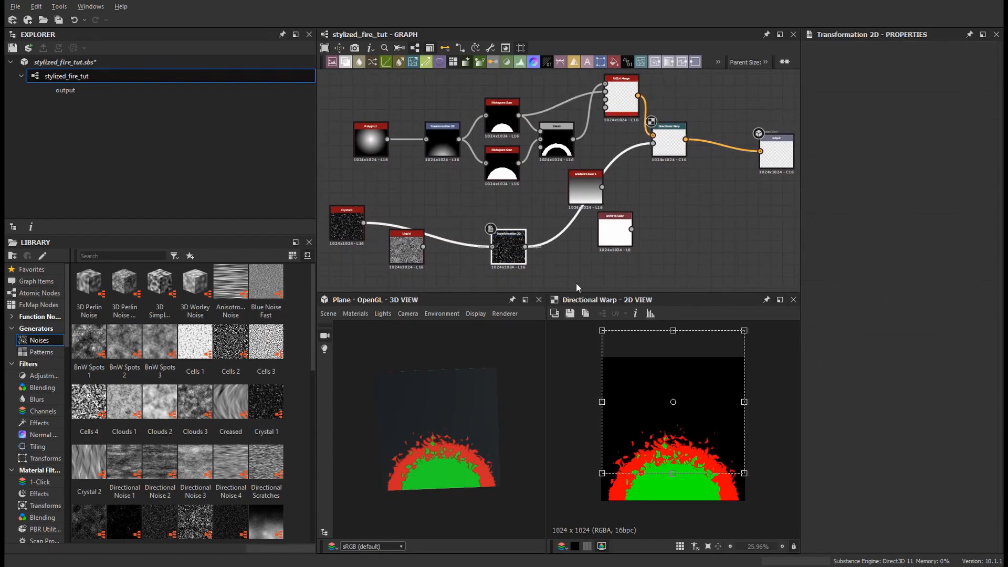
drag(823, 431, 917, 429)
Step: Set Polygon 2's curve to -1 and its number of sides to 12
click(373, 151)
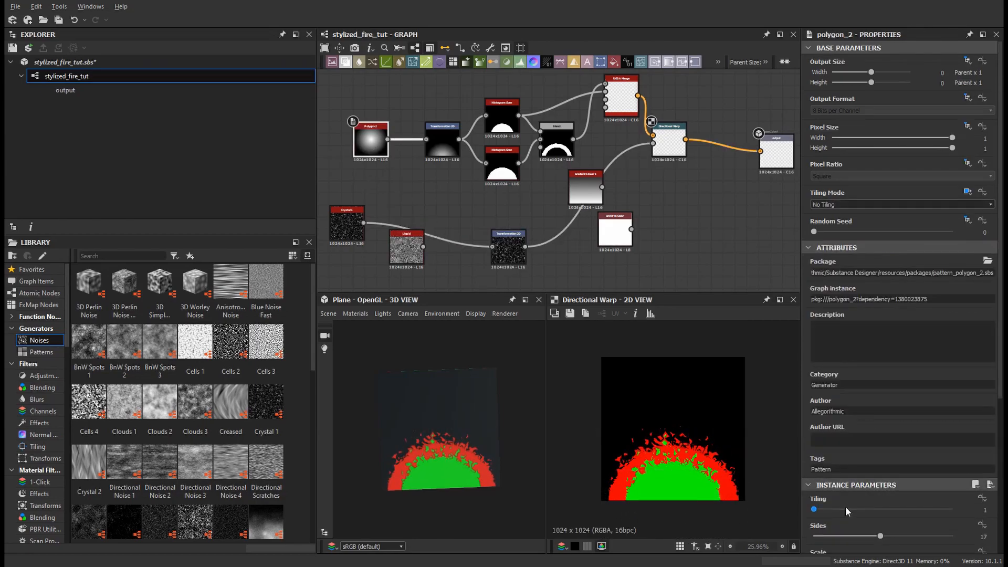
scroll(849, 501, down, 3)
scroll(868, 525, down, 1)
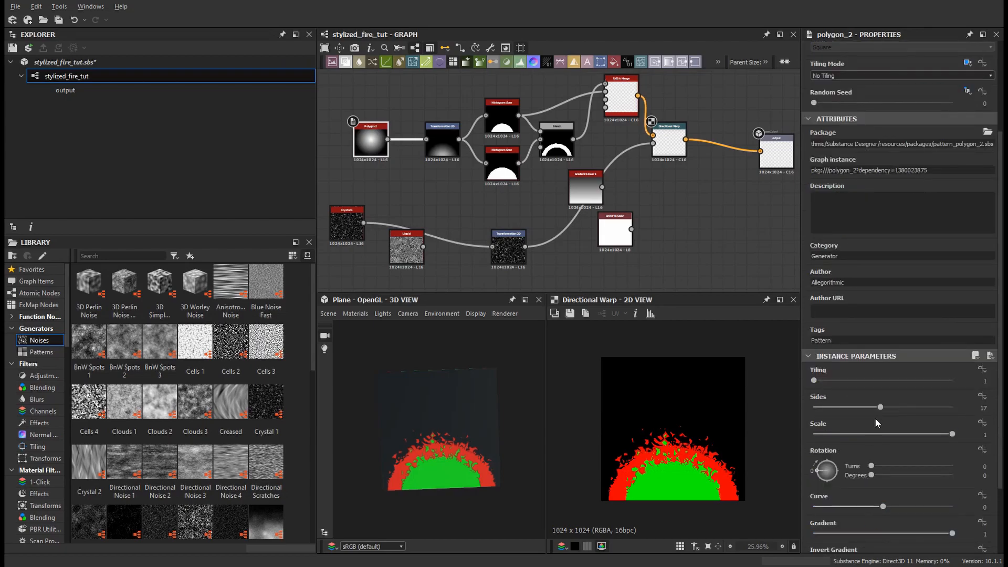
scroll(895, 472, down, 1)
drag(883, 474, 800, 476)
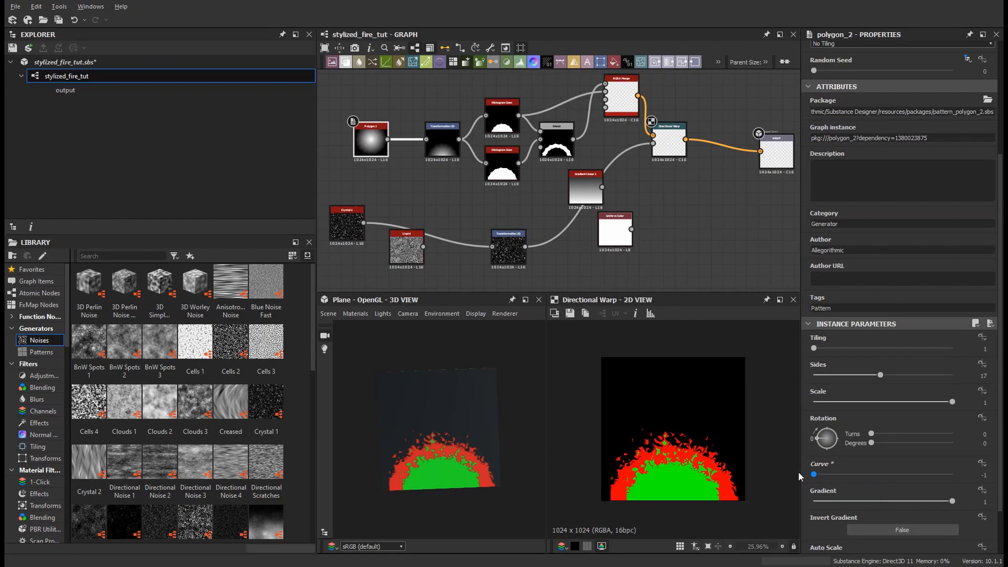
drag(882, 376, 856, 377)
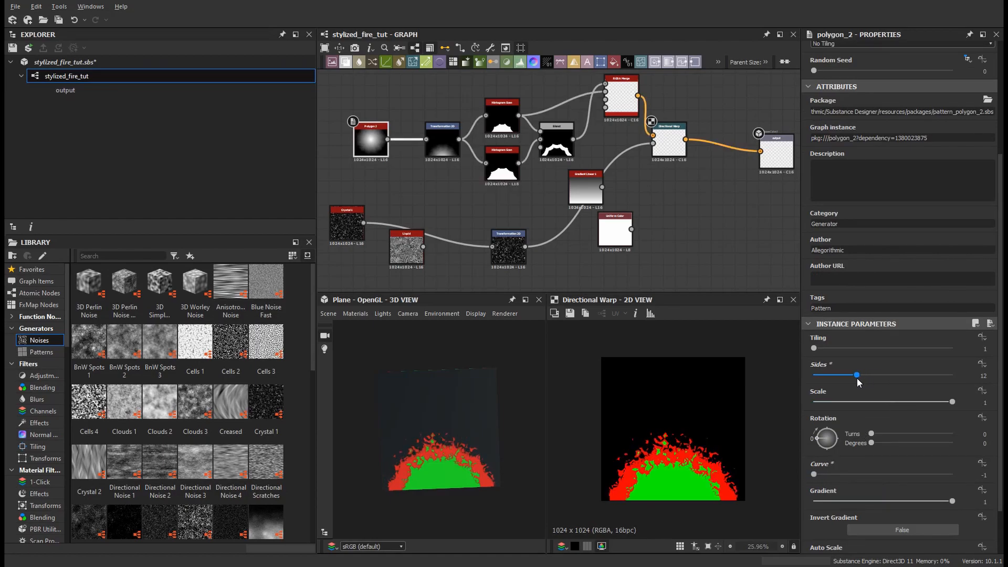
Step: Preview the Blend, Polygon 2 and Transformation 2D outputs in turn
double_click(556, 143)
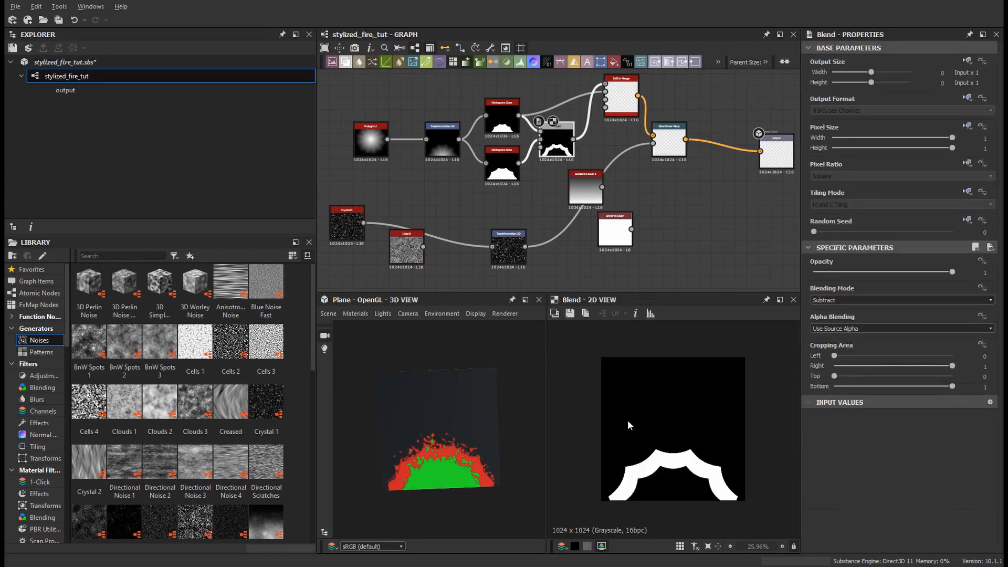
double_click(375, 154)
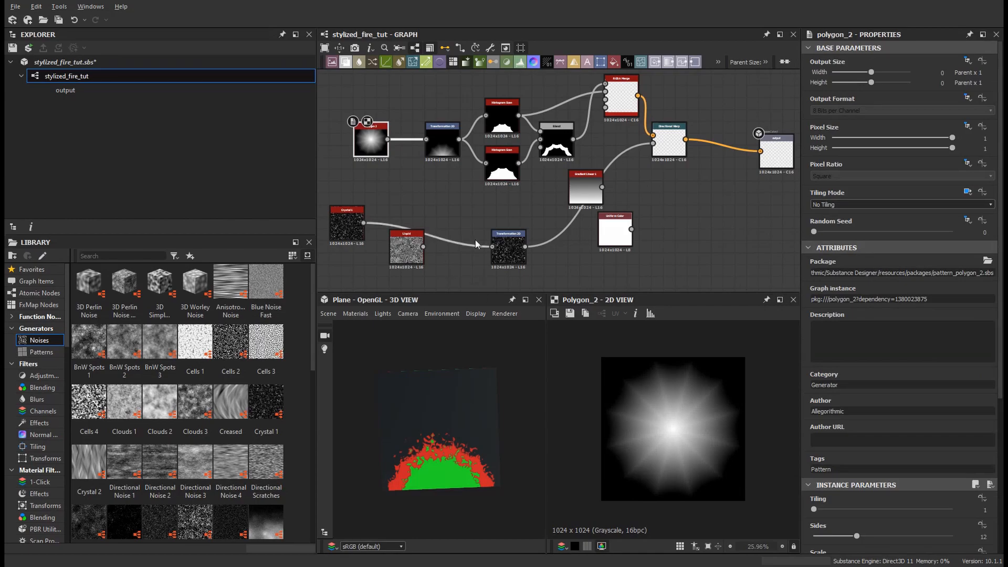
double_click(434, 149)
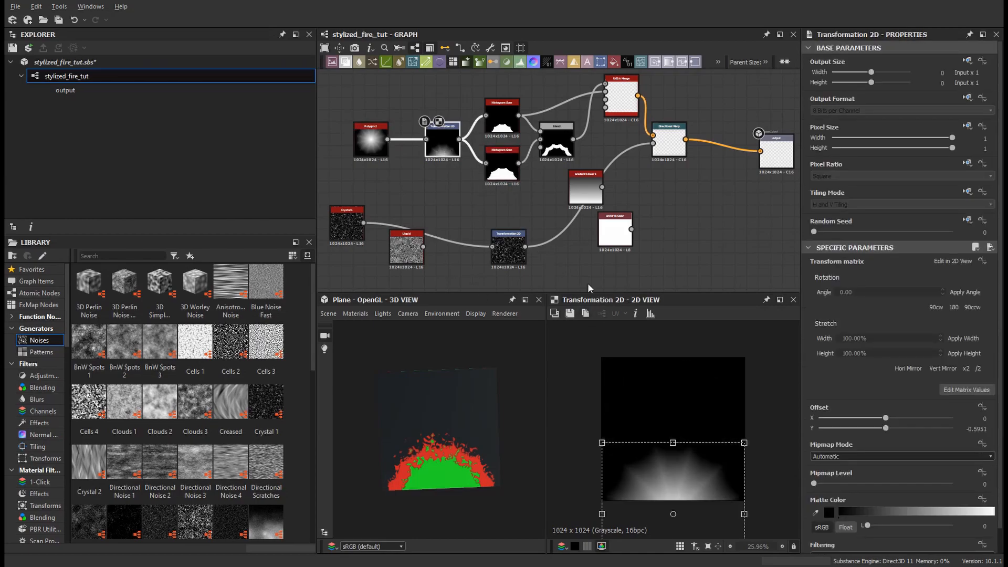
double_click(564, 151)
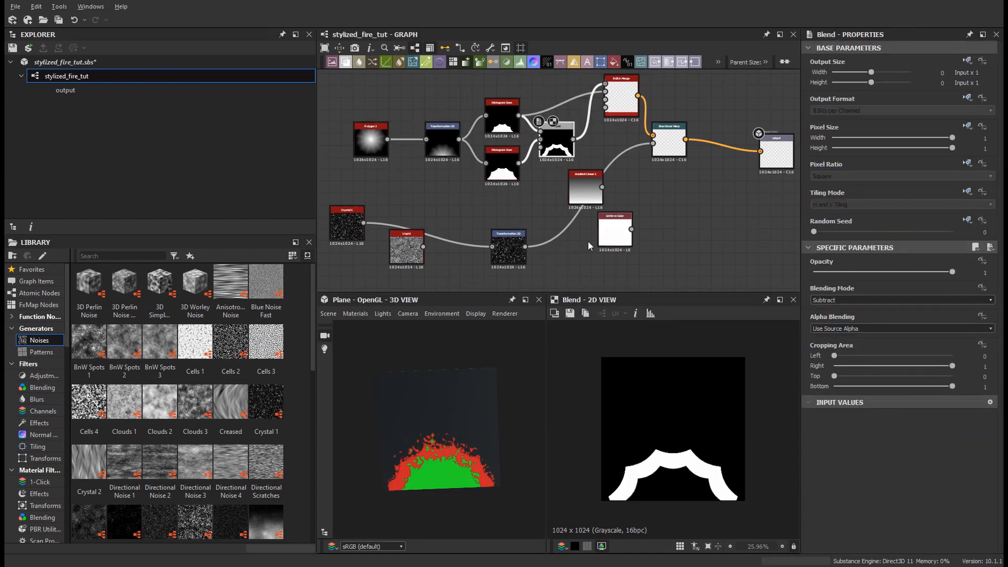
Step: Preview the Directional Warp and shift the polygon's Transformation 2D upward to a vertical offset of about -0.47
double_click(621, 100)
double_click(668, 142)
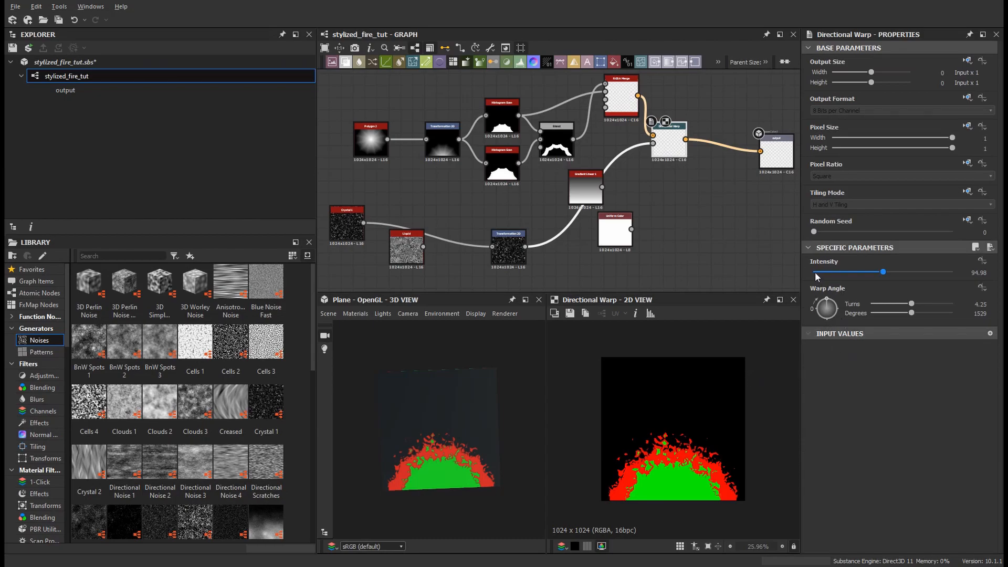
click(443, 140)
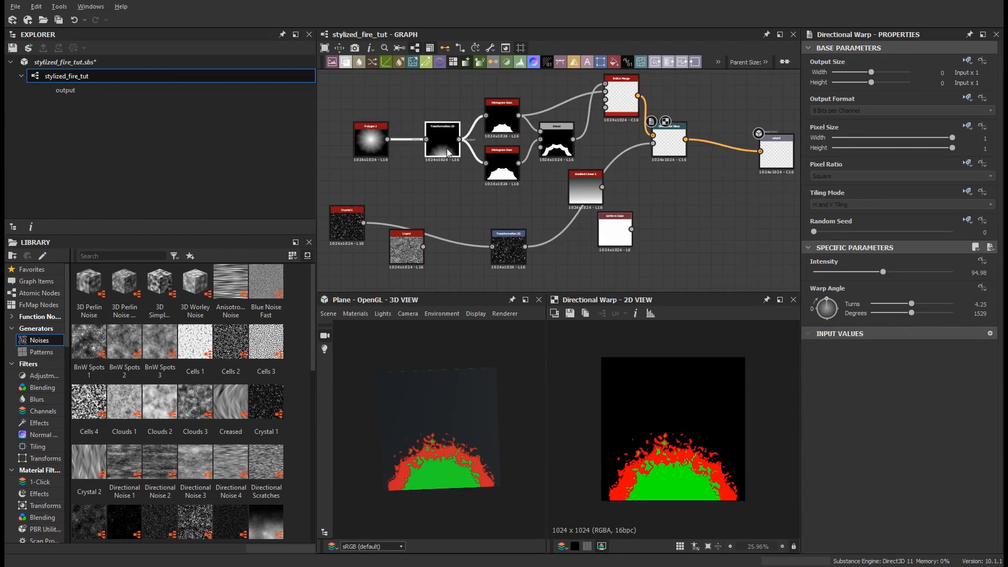
drag(714, 502, 711, 481)
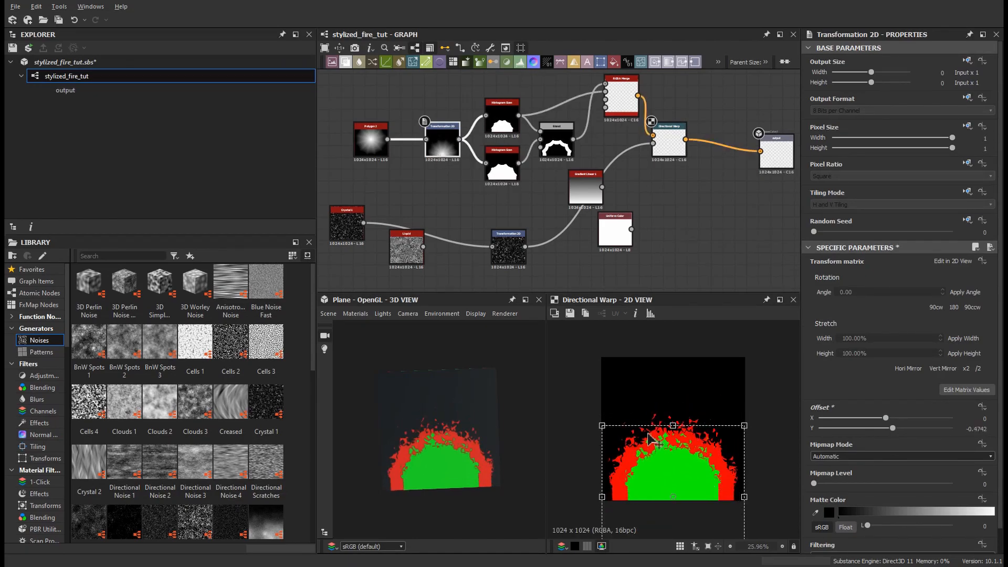
middle_drag(679, 215, 676, 255)
scroll(672, 216, down, 1)
scroll(677, 234, up, 1)
click(665, 228)
key(space)
text(grad)
click(569, 214)
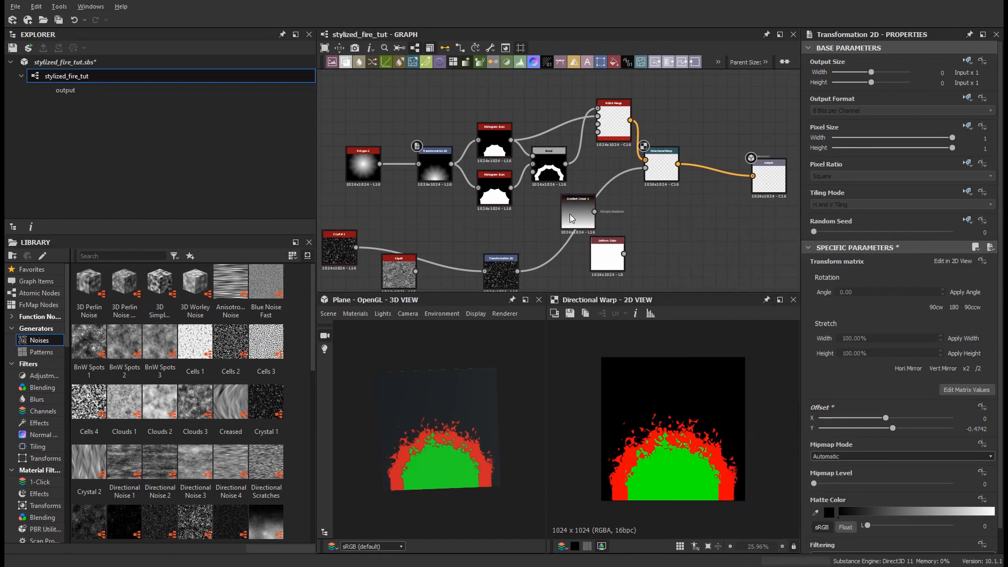
Step: Inspect the Gradient Linear 1 node, move it aside and delete it
double_click(538, 224)
scroll(653, 262, down, 1)
middle_drag(652, 265, 640, 232)
drag(552, 208, 562, 278)
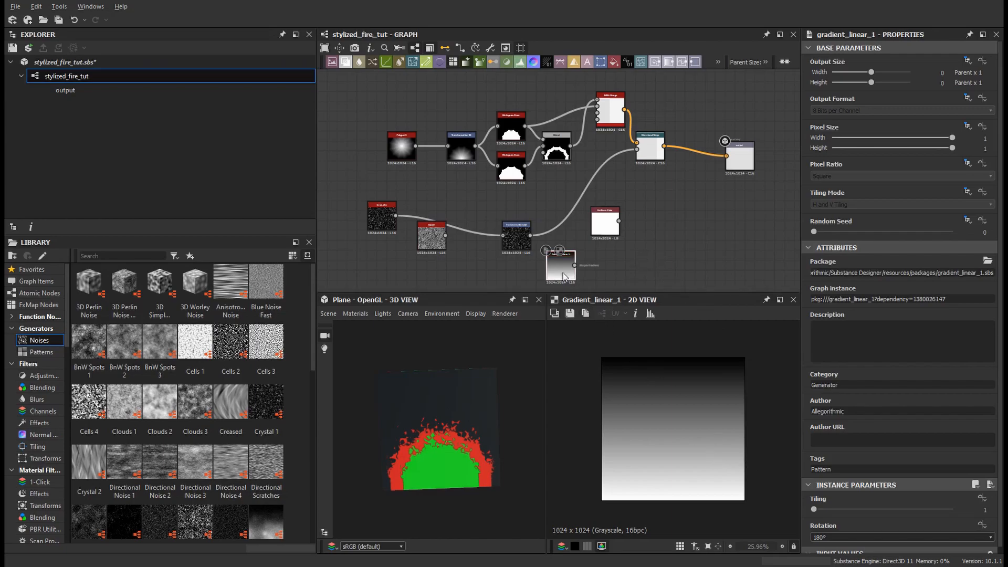
key(Delete)
Step: Add a Gradient Linear 2 node and set its rotation to 90°
key(space)
text(g)
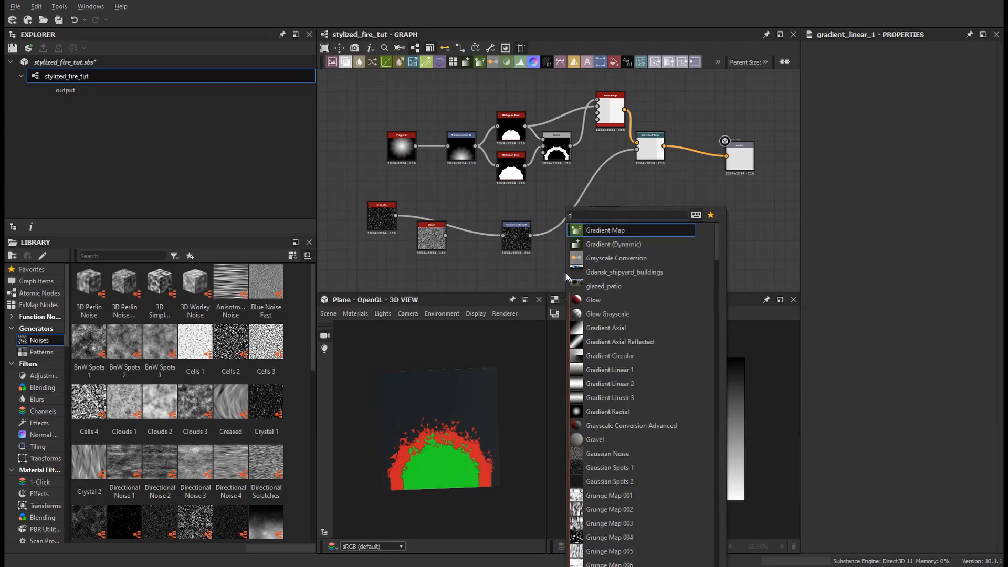
text(radi)
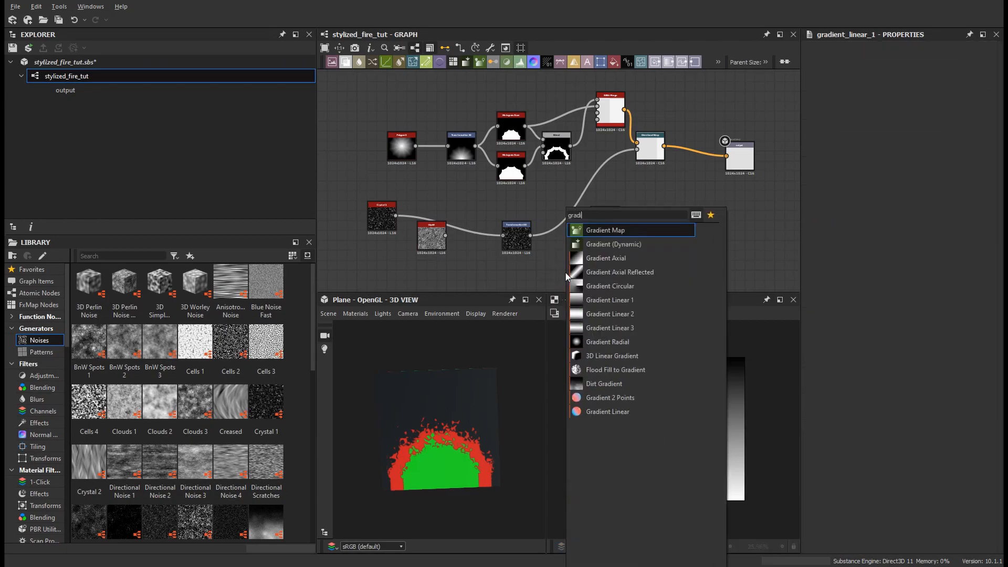
click(592, 314)
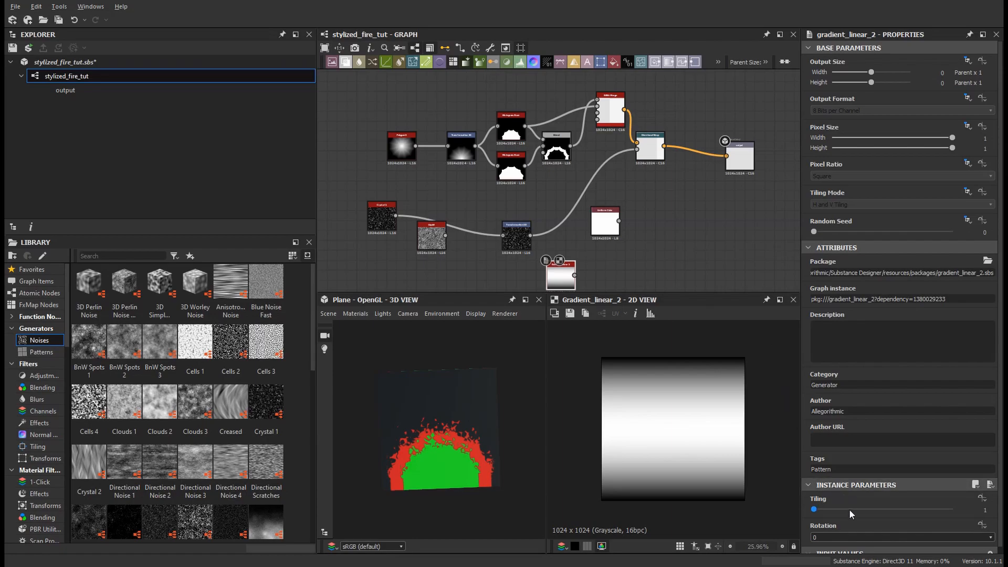
click(834, 536)
click(832, 555)
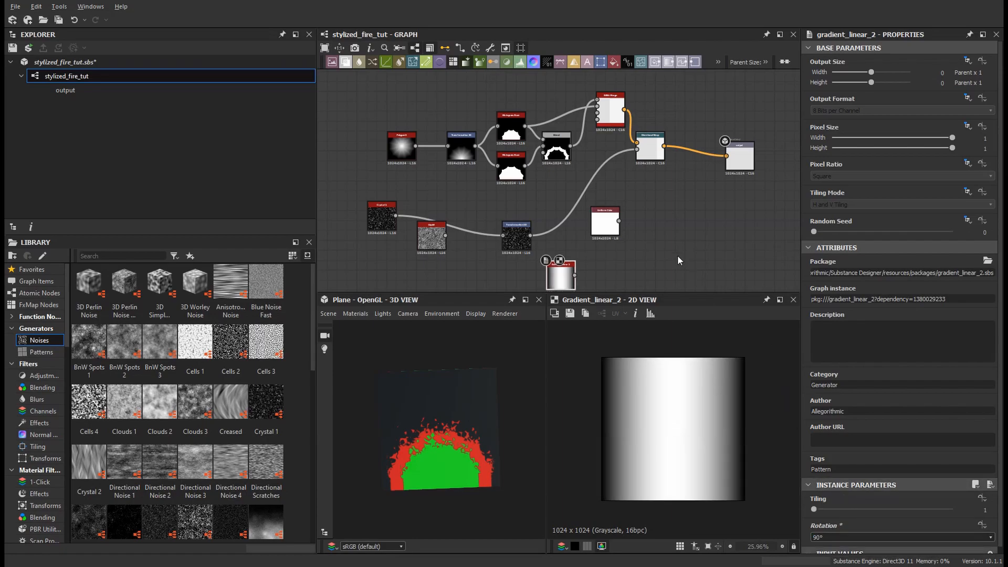
Step: Add a Blend node next to the gradient and set its blending mode to Multiply
click(651, 153)
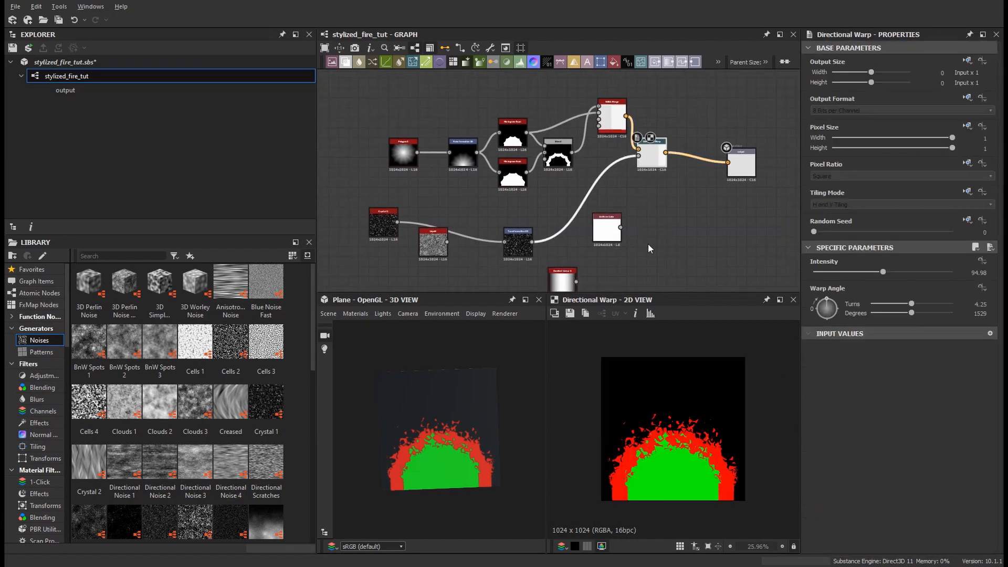
middle_drag(644, 238, 652, 216)
key(space)
text(bl)
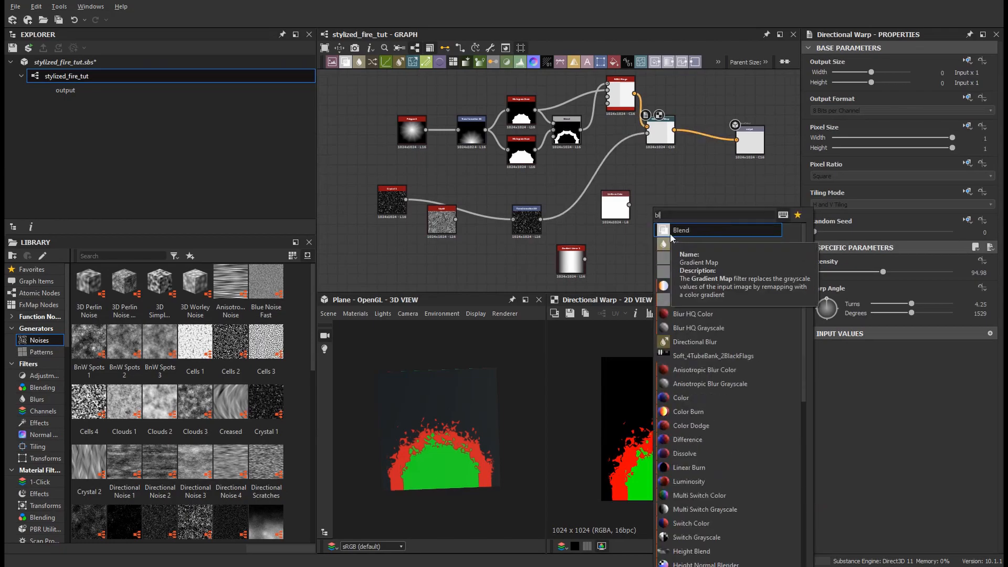
click(669, 233)
click(835, 301)
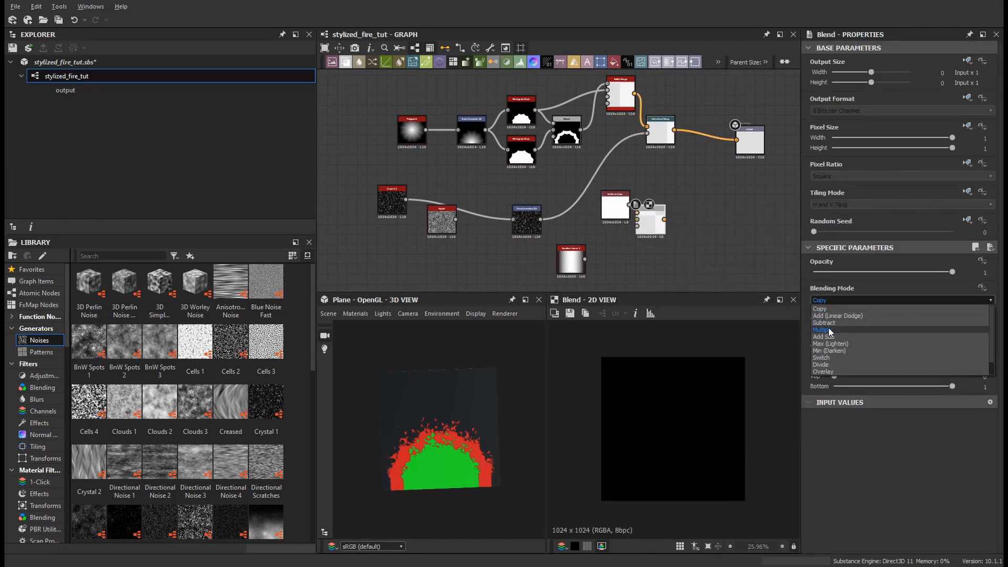
click(822, 327)
Step: Connect the gradient and the noise Transformation 2D into the Blend, and feed the Blend into the Directional Warp
drag(585, 258, 637, 221)
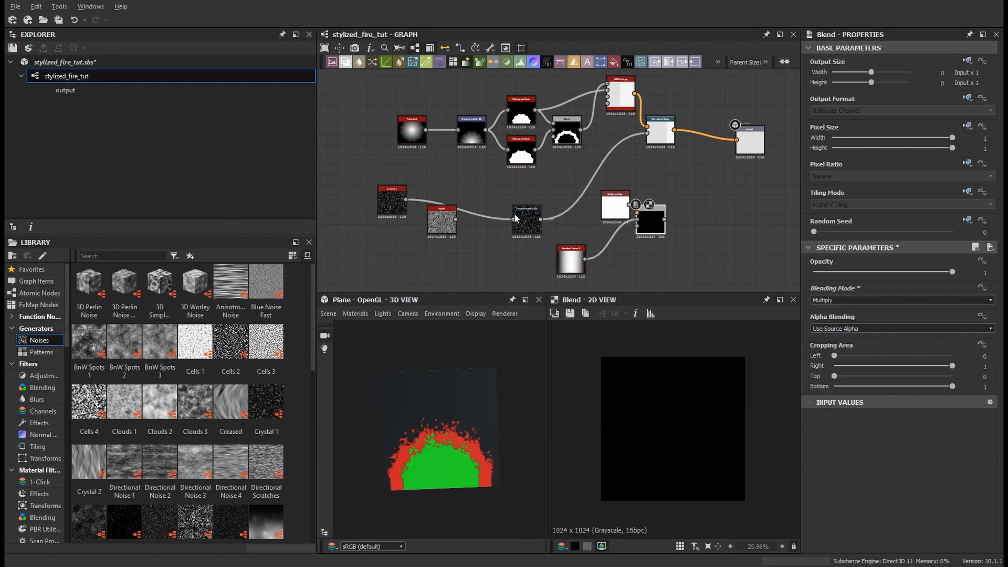
drag(540, 219, 647, 134)
double_click(663, 132)
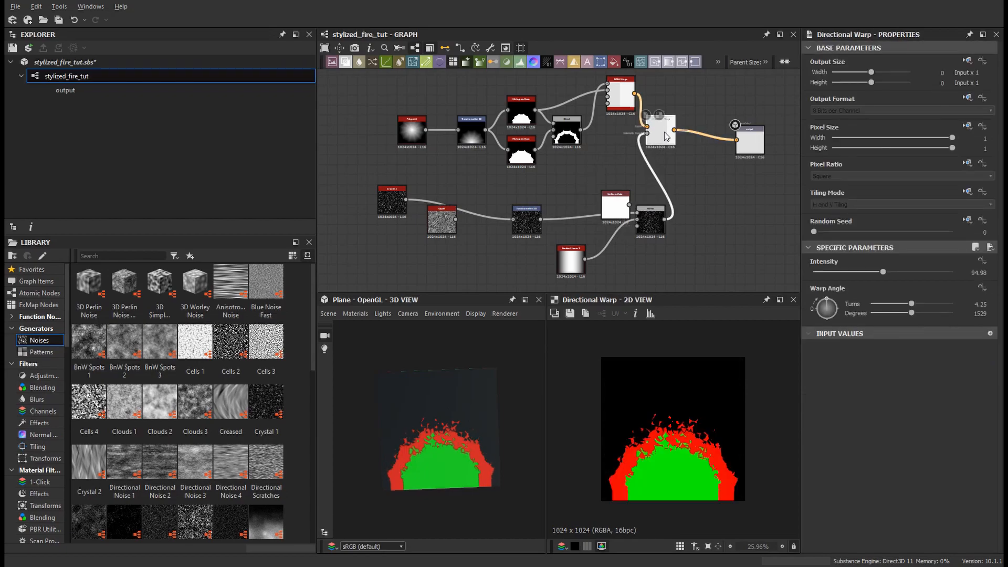
drag(651, 218, 621, 248)
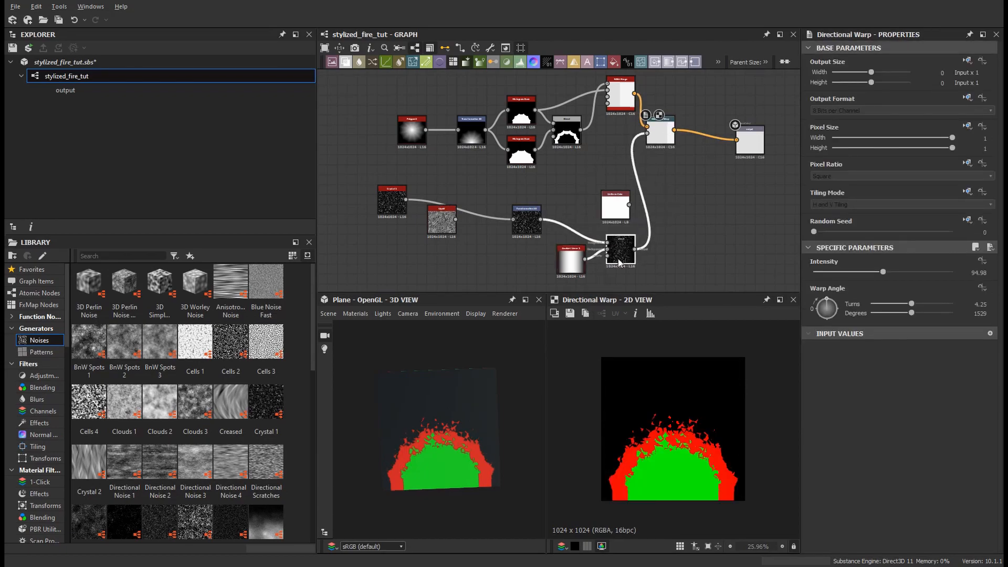
Step: Set the noise Transformation 2D's vertical offset to 0.5
click(524, 227)
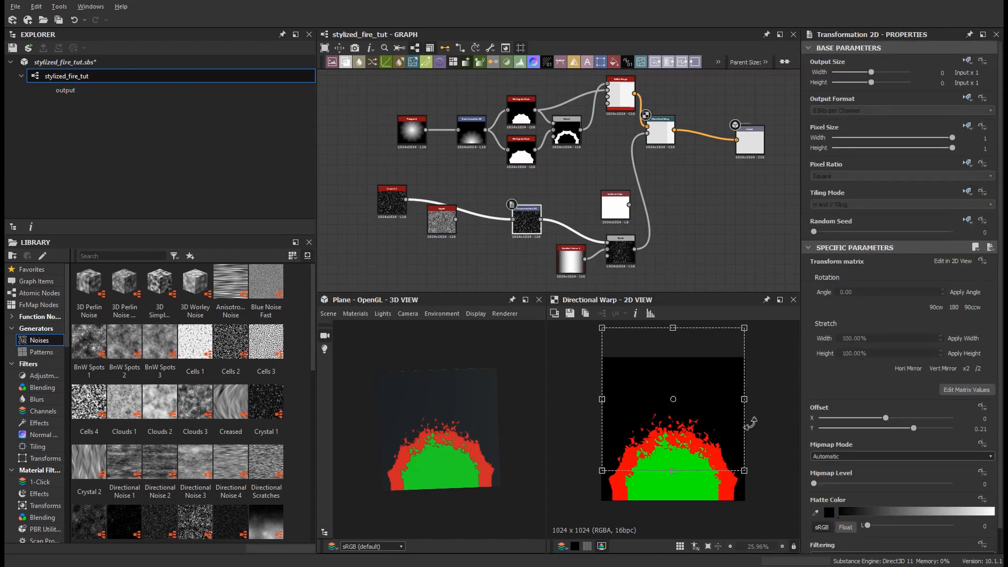
drag(820, 428, 967, 435)
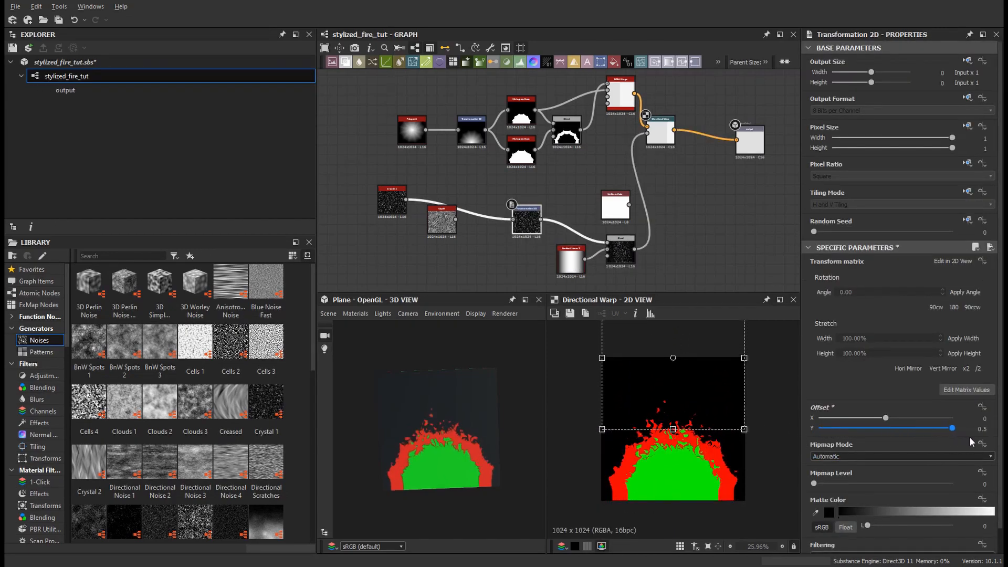
drag(820, 428, 953, 444)
Step: Reposition the gradient and Blend nodes in the lower chain for a cleaner layout
middle_drag(705, 212, 647, 188)
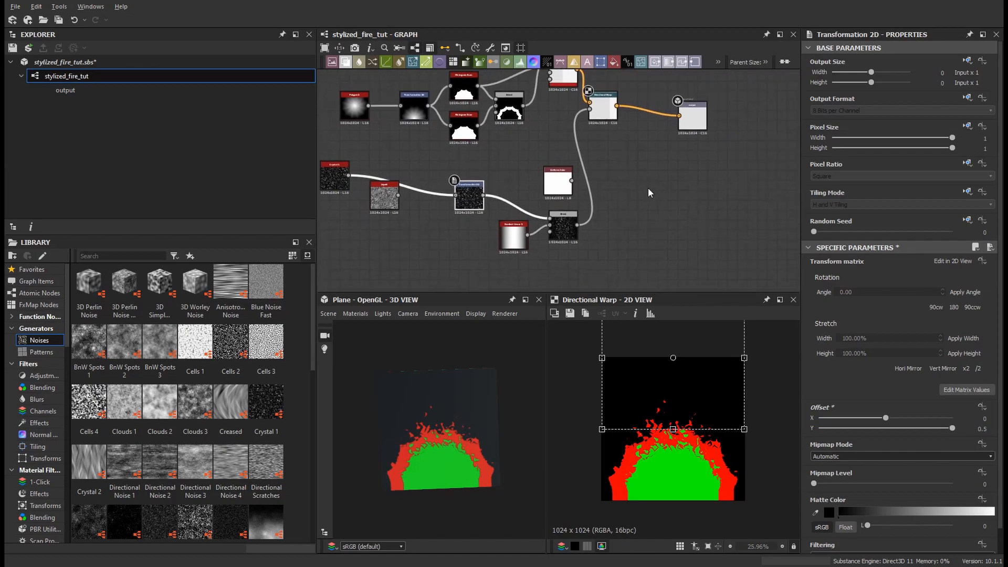
middle_drag(509, 242, 566, 268)
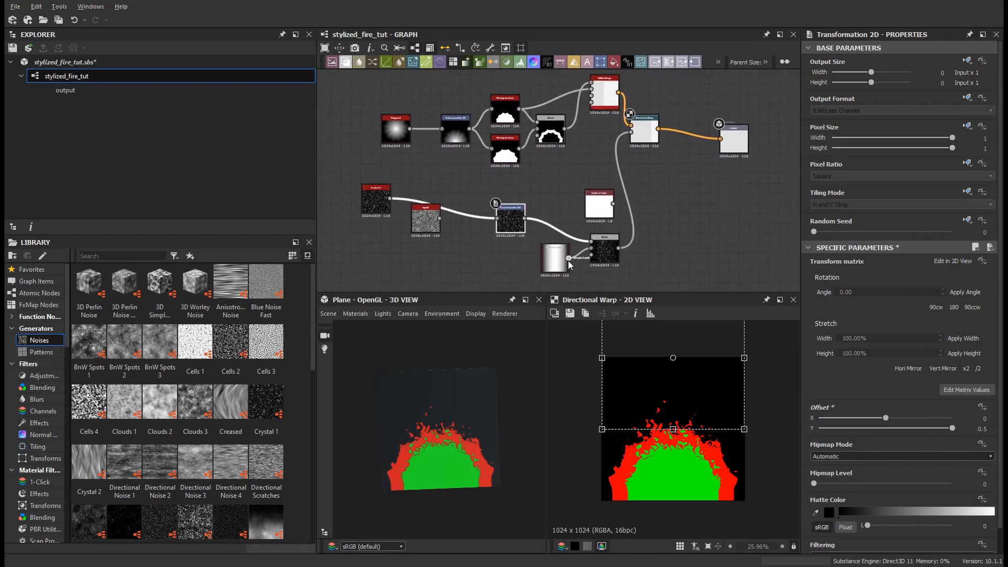
drag(569, 261, 565, 208)
right_click(566, 205)
click(541, 190)
click(534, 190)
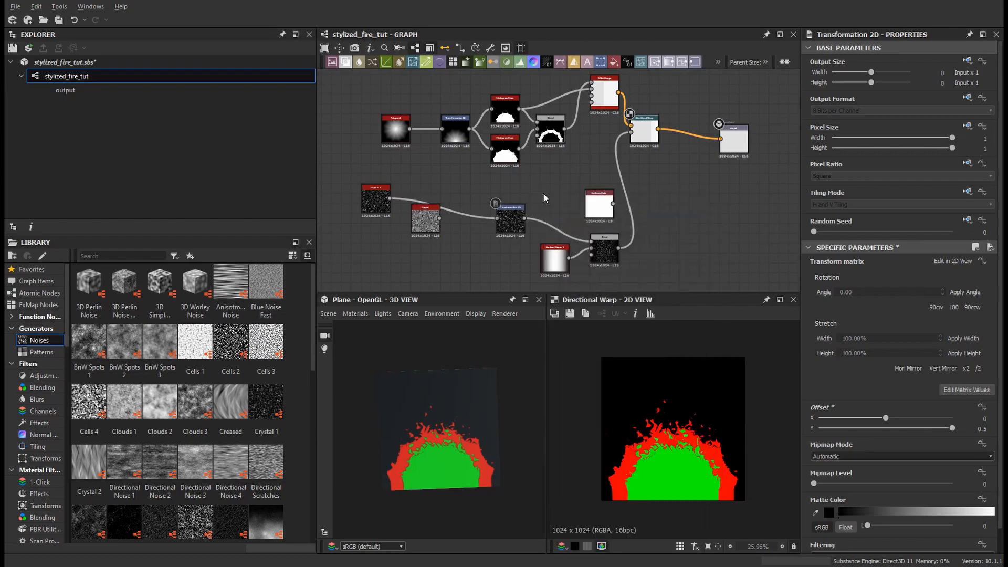
drag(557, 260, 557, 289)
middle_drag(658, 256, 641, 213)
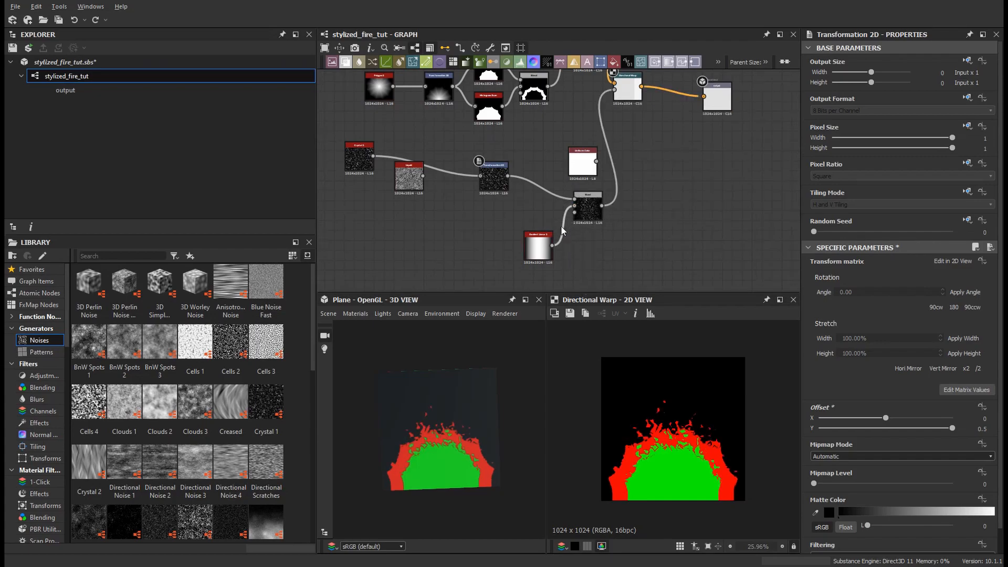
Step: Try wiring the noise Transformation 2D directly into the Directional Warp, toggling undo and redo to compare
drag(507, 176, 614, 91)
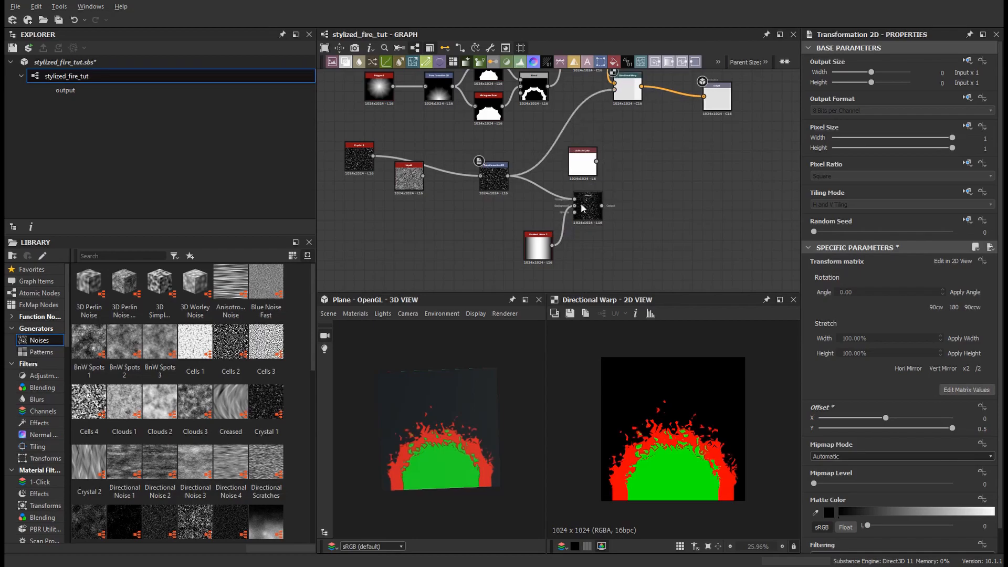
key(ctrl+z)
key(ctrl+y)
key(ctrl+z)
key(ctrl+y)
key(ctrl+z)
key(ctrl+y)
key(ctrl+z)
middle_drag(609, 237, 609, 253)
key(ctrl+y)
key(ctrl+z)
key(ctrl+y)
key(ctrl+z)
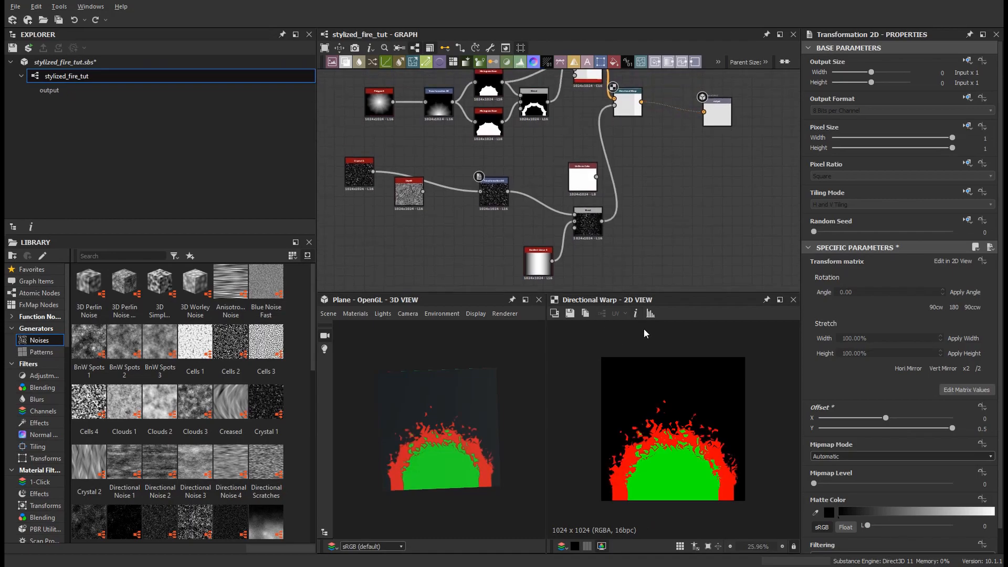
key(ctrl+y)
key(ctrl+z)
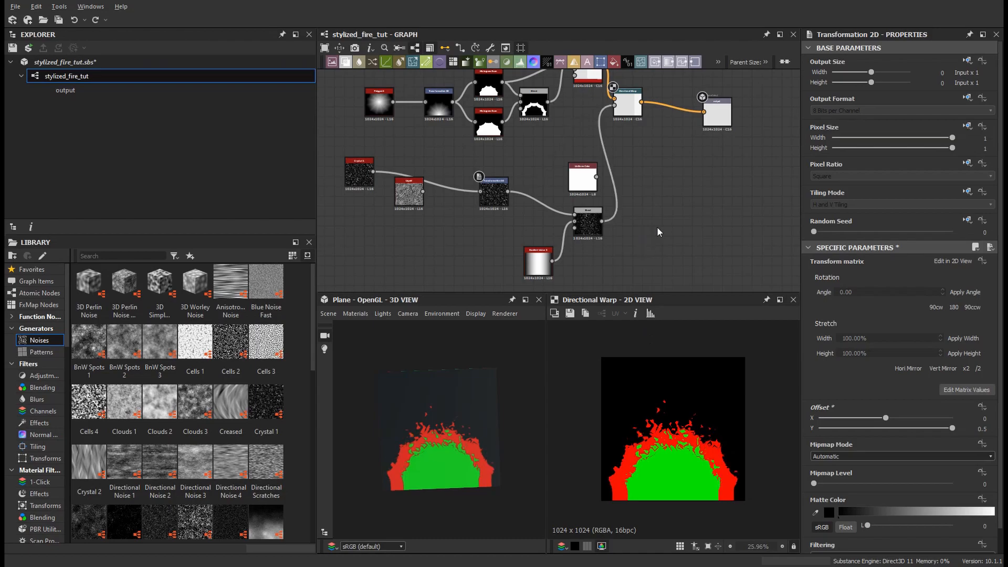
scroll(649, 233, down, 3)
click(704, 179)
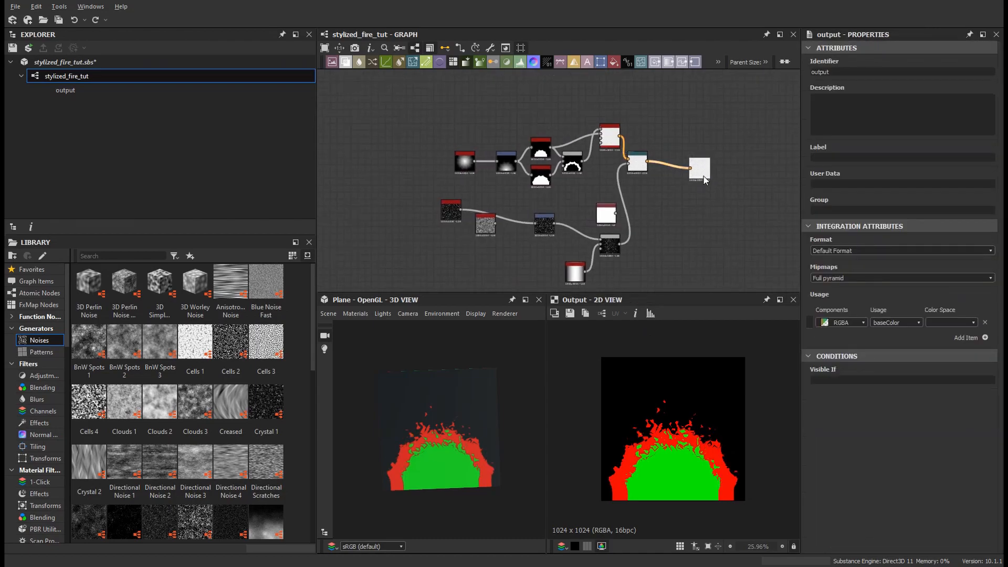
middle_drag(698, 244, 689, 236)
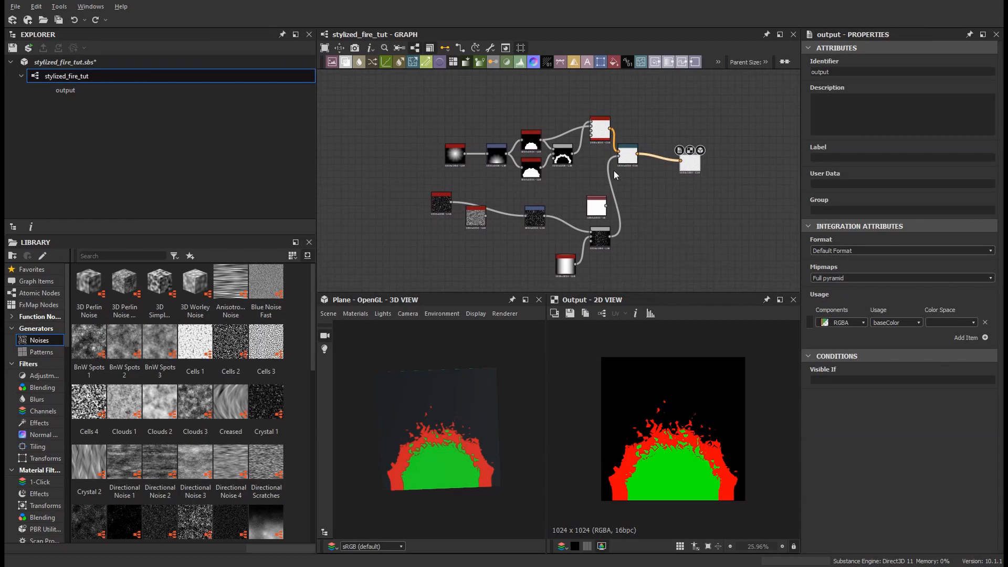
scroll(664, 237, up, 2)
middle_drag(669, 244, 685, 260)
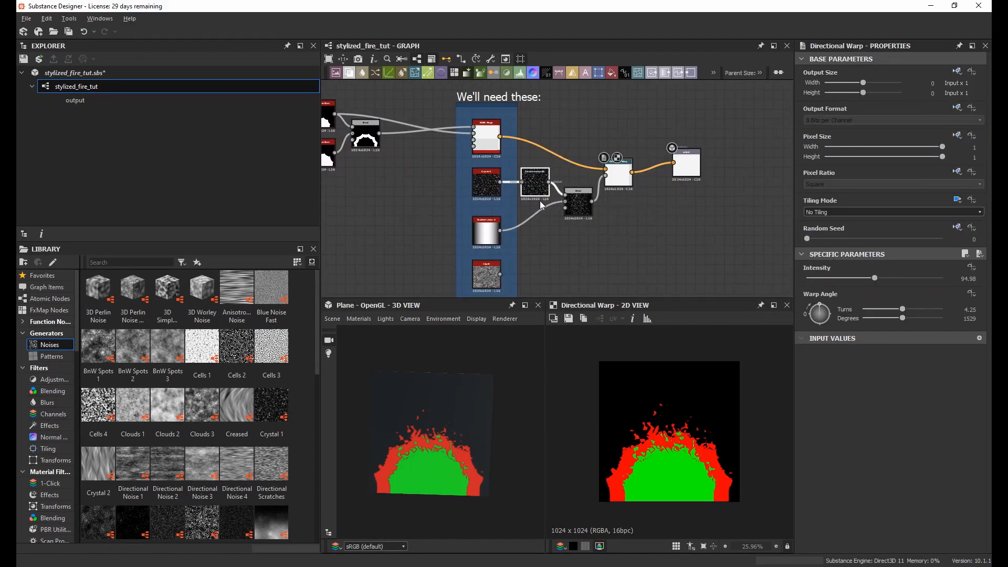
Step: Feed the Liquid noise into the Transformation 2D and set its vertical offset to 0.46
click(535, 184)
drag(876, 431, 945, 444)
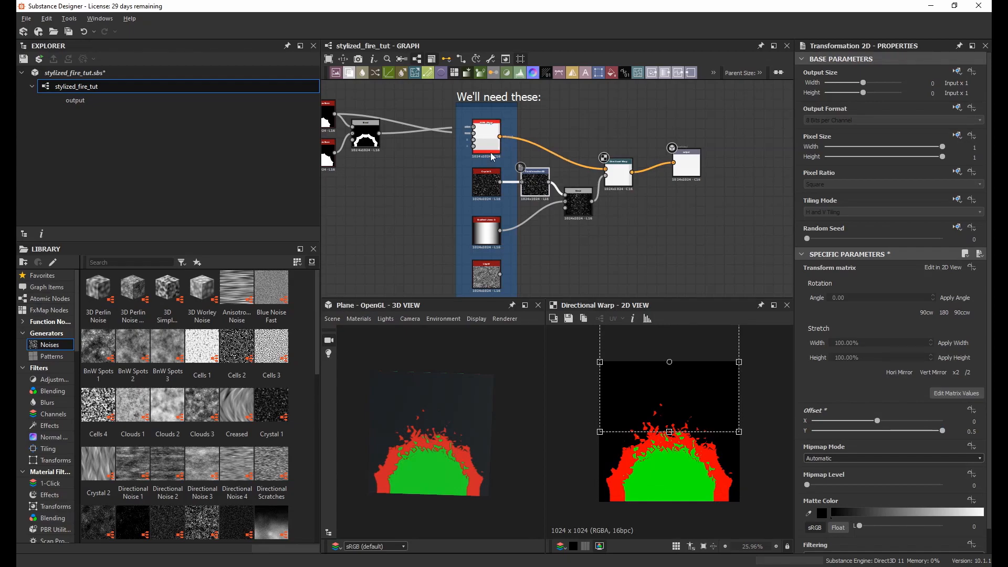
drag(500, 273, 522, 182)
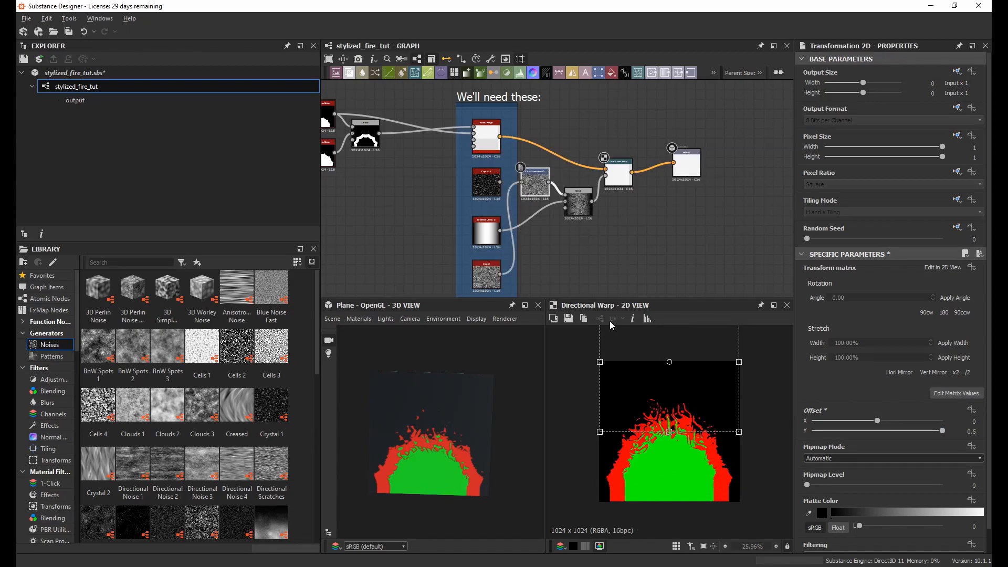
drag(814, 430, 942, 437)
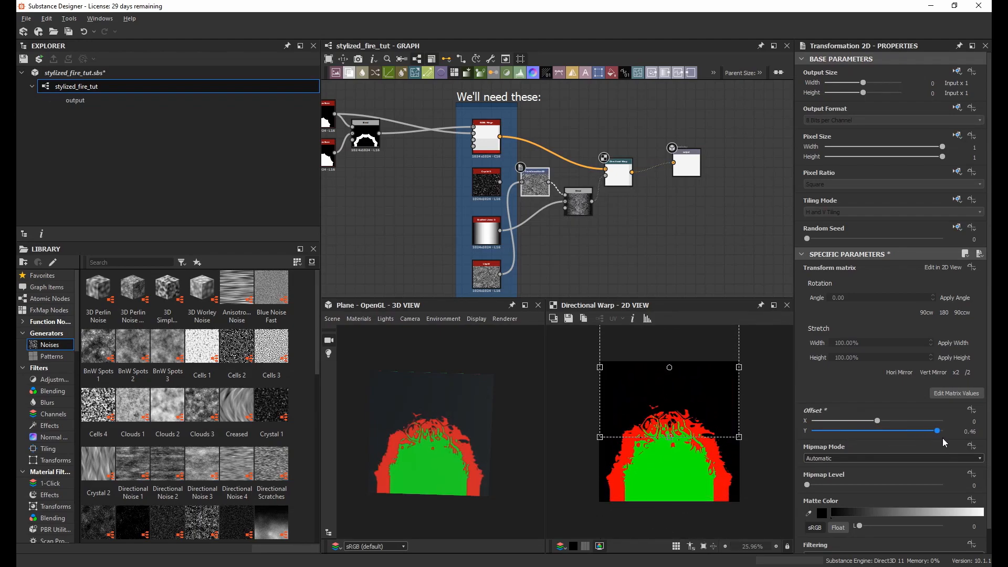
Step: Raise the Directional Warp's intensity to about 176
click(618, 176)
drag(874, 279, 933, 288)
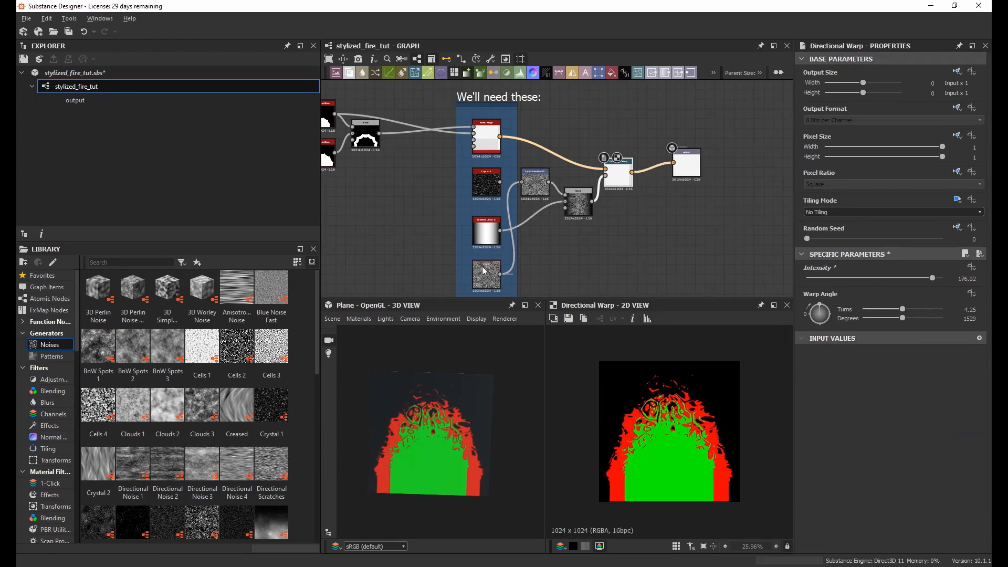